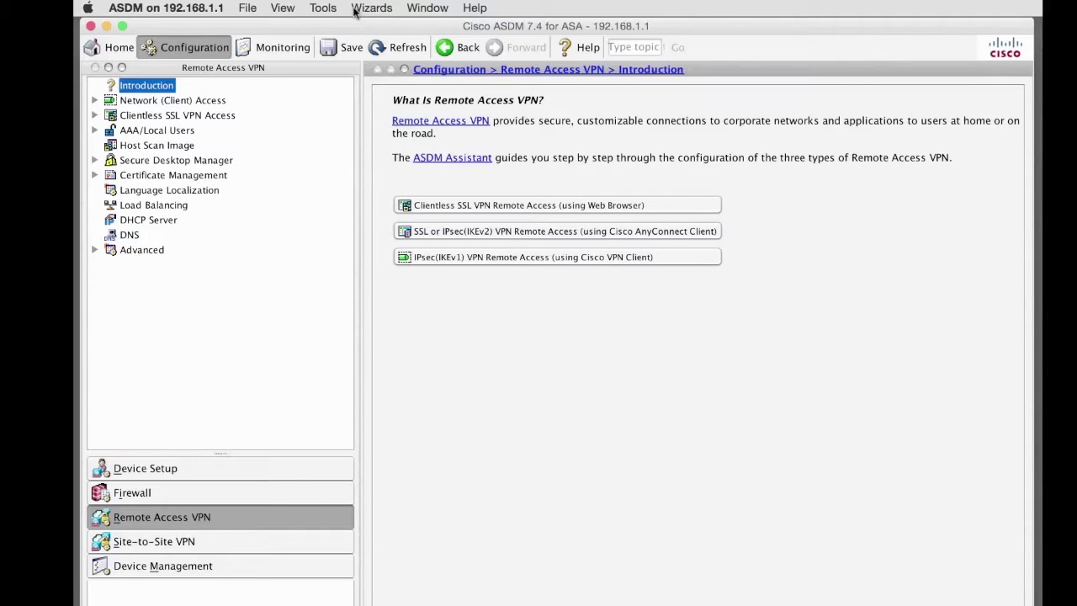
Step: Launch the AnyConnect VPN Wizard from the Wizards > VPN Wizards menu
click(362, 10)
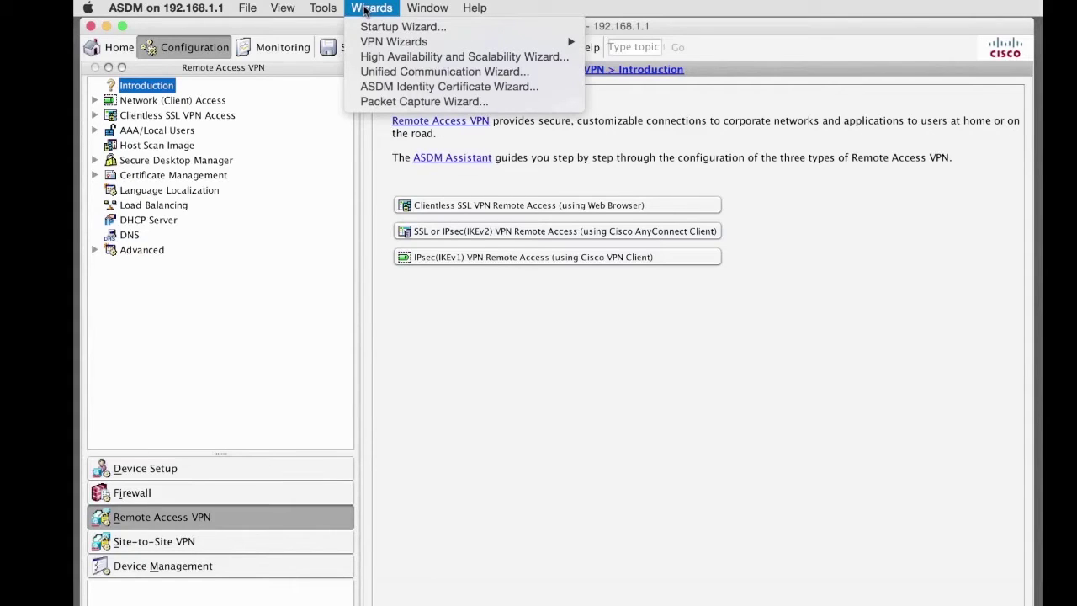
mouse_move(395, 41)
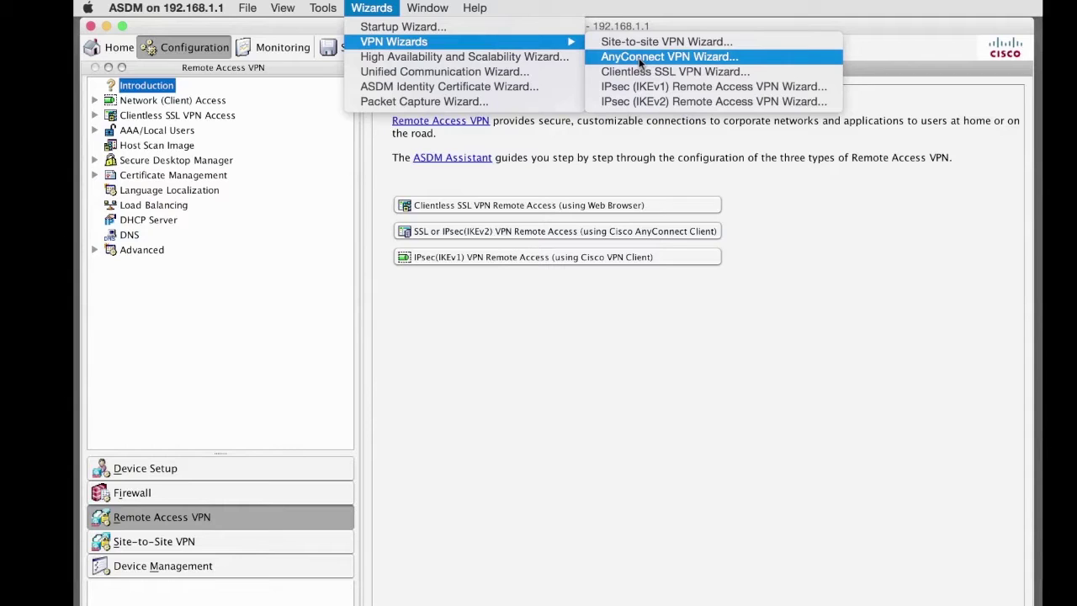
click(639, 59)
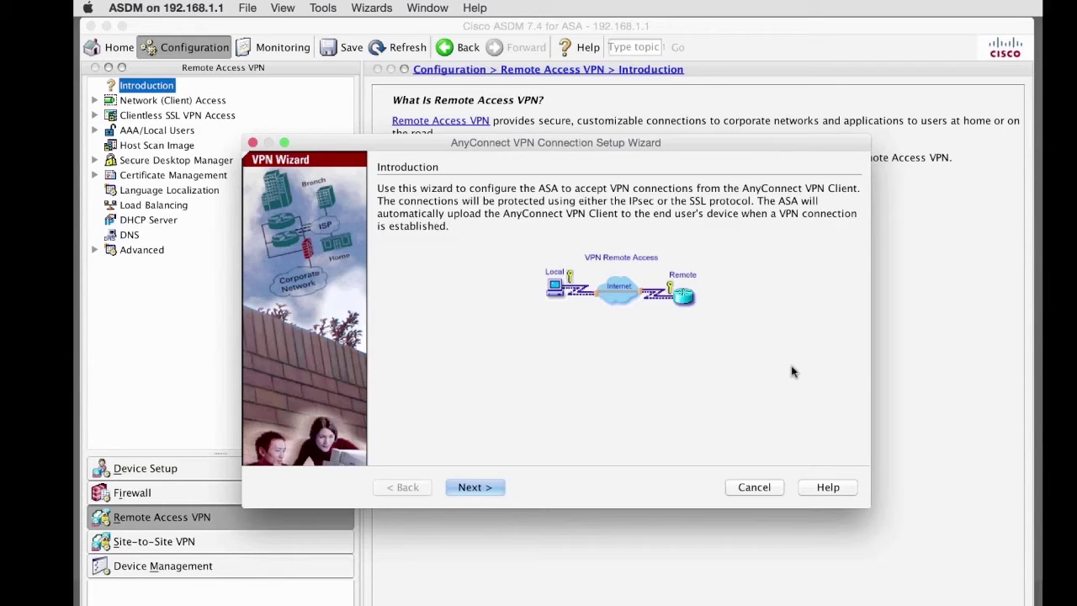
Step: Name the connection profile myConnectionProfile on the outside interface and continue to VPN Protocols
click(484, 488)
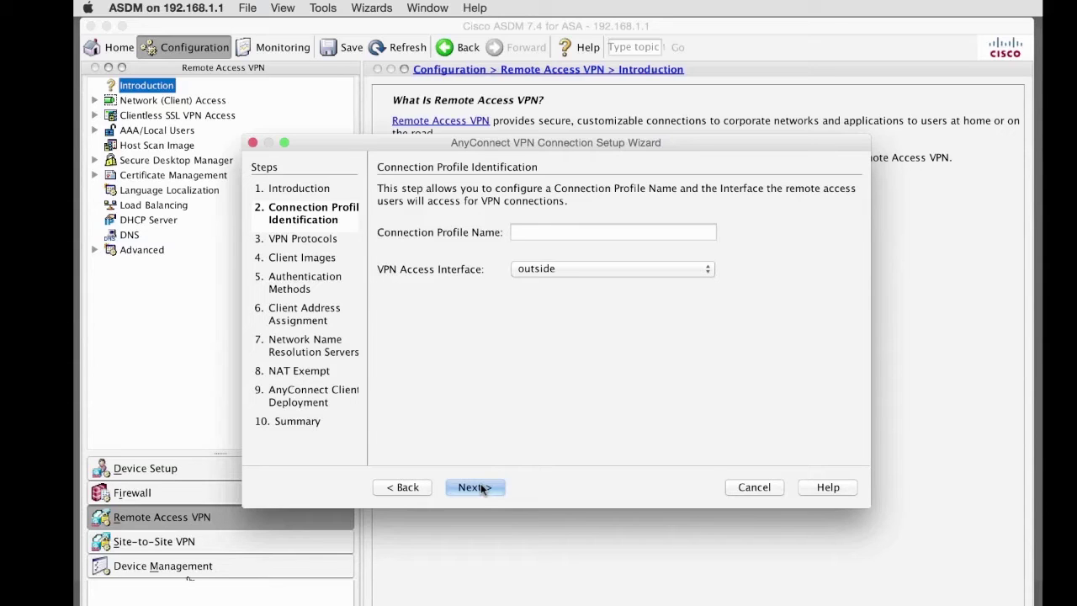
click(584, 233)
text(myConnec)
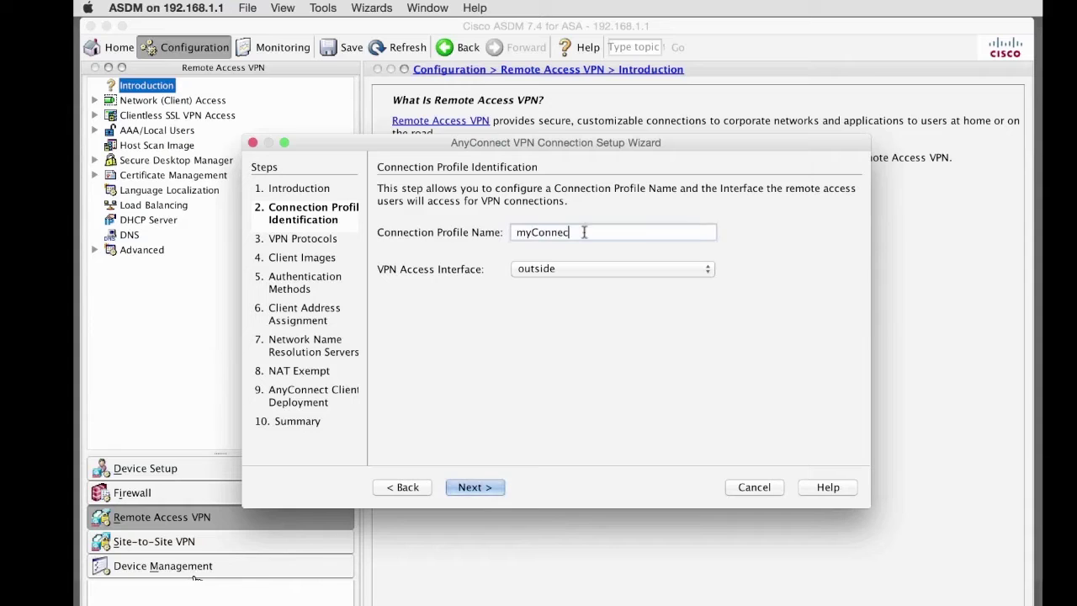
text(tionProfile)
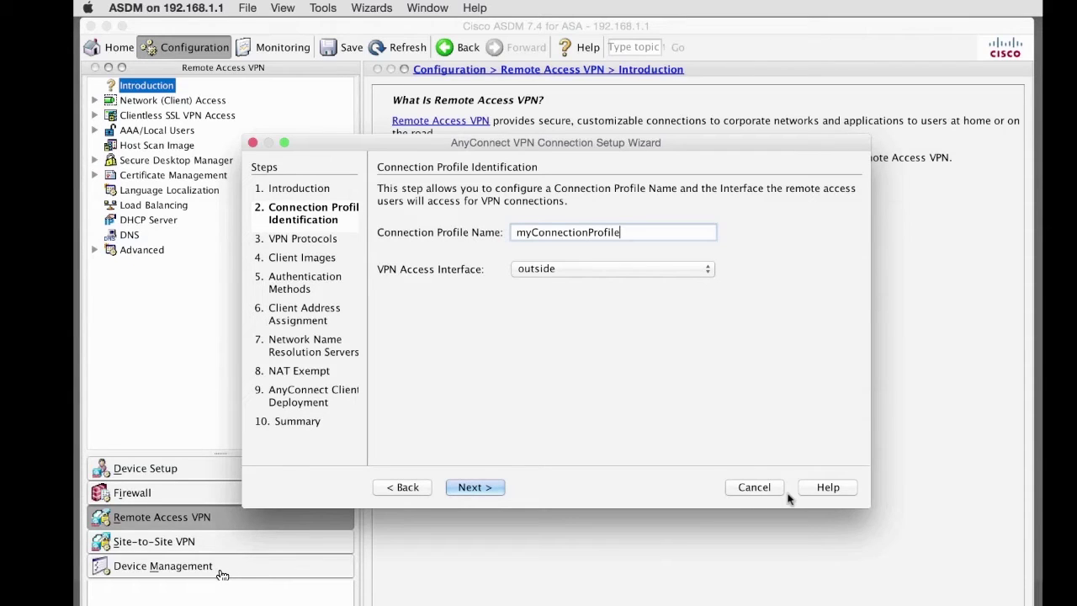
click(471, 487)
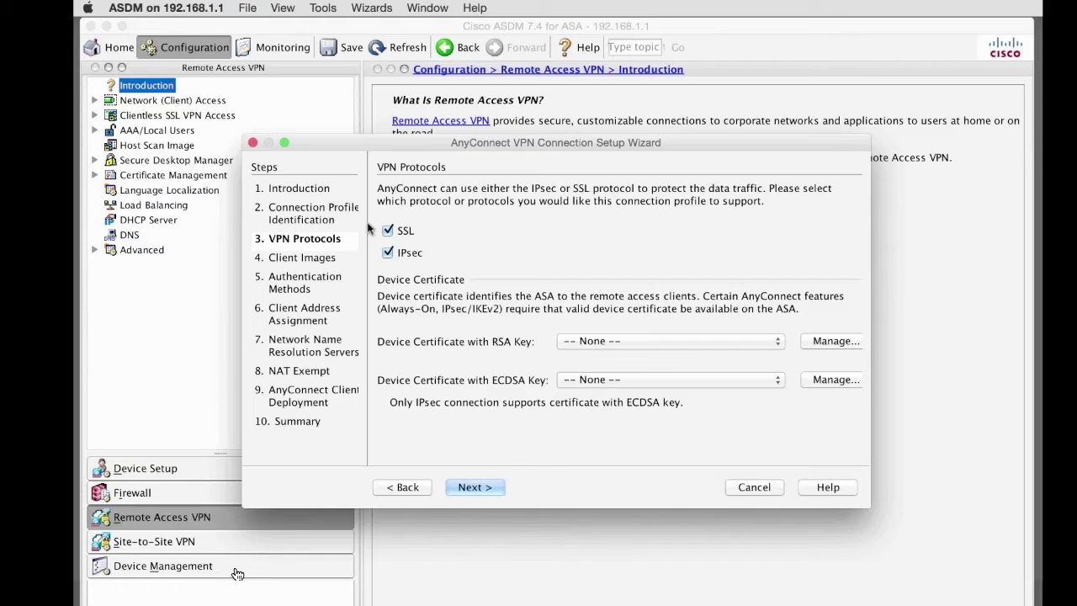
Step: Uncheck IPsec so SSL is the only VPN protocol, then continue
click(827, 340)
click(389, 253)
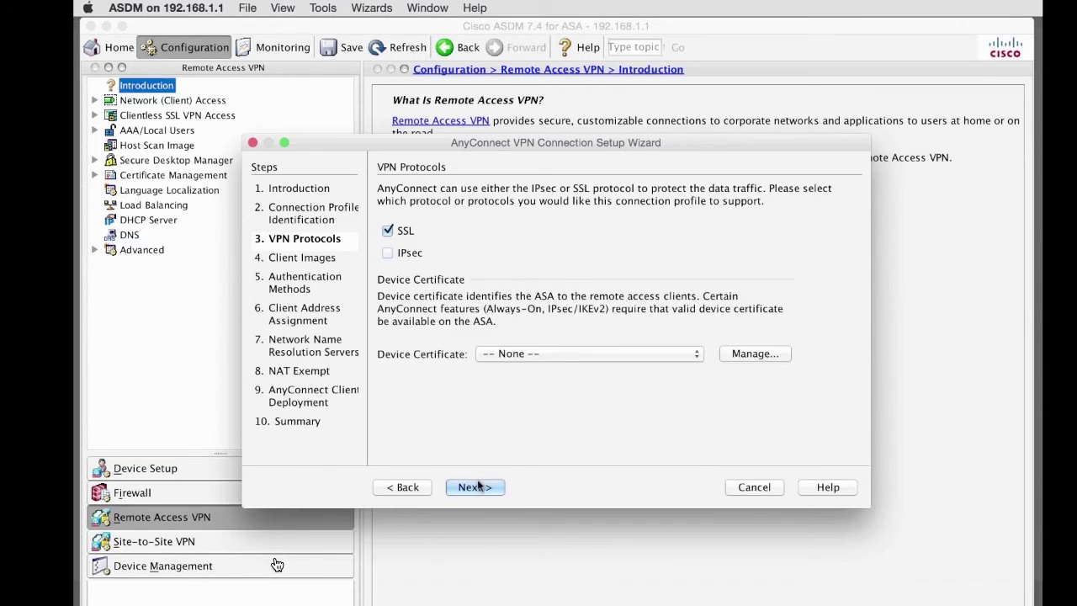
click(474, 487)
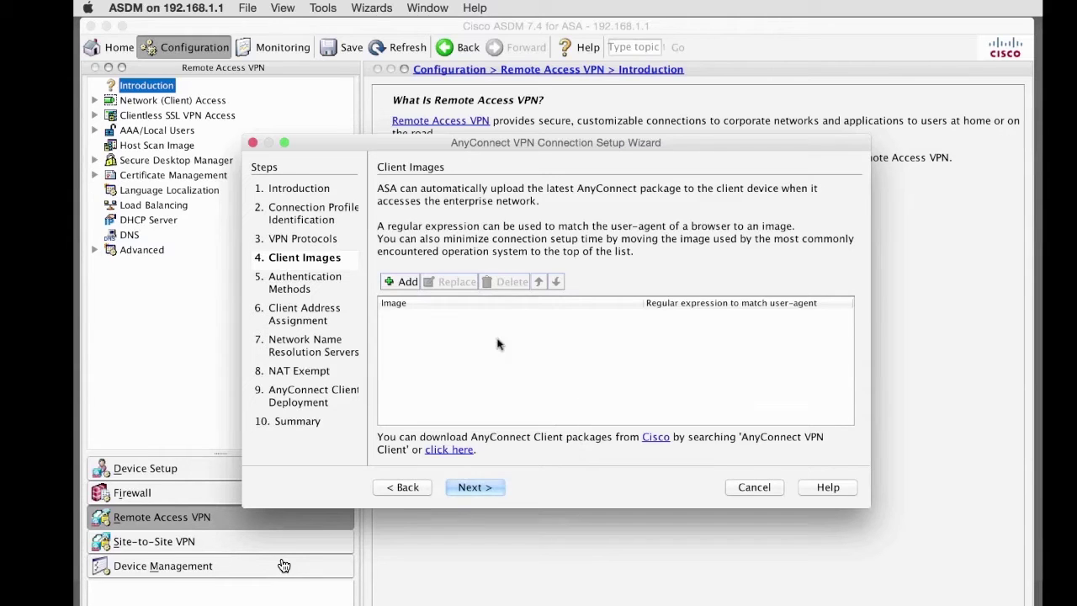
Step: Upload anyconnect-macosx-i386-4.1.00028-k9.pkg to flash and add it as the client image
click(404, 283)
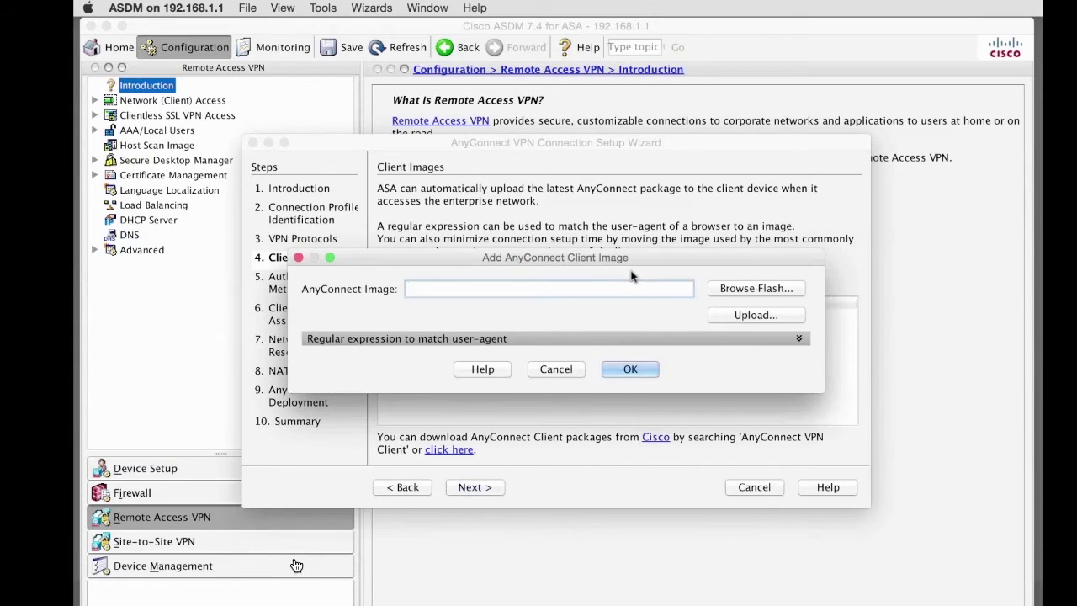
click(756, 313)
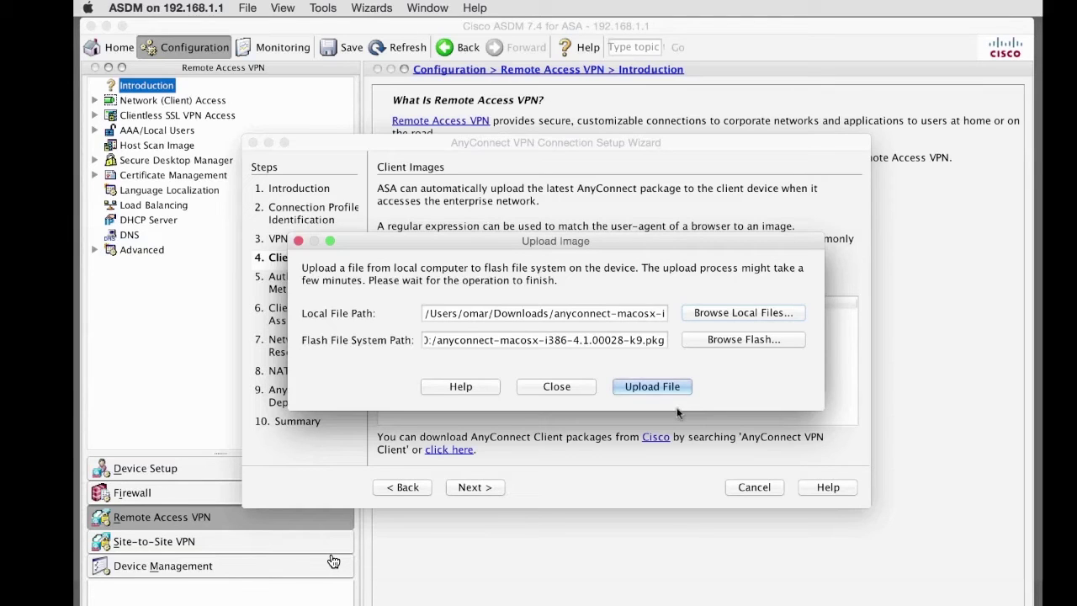
drag(517, 313, 402, 313)
drag(485, 340, 412, 341)
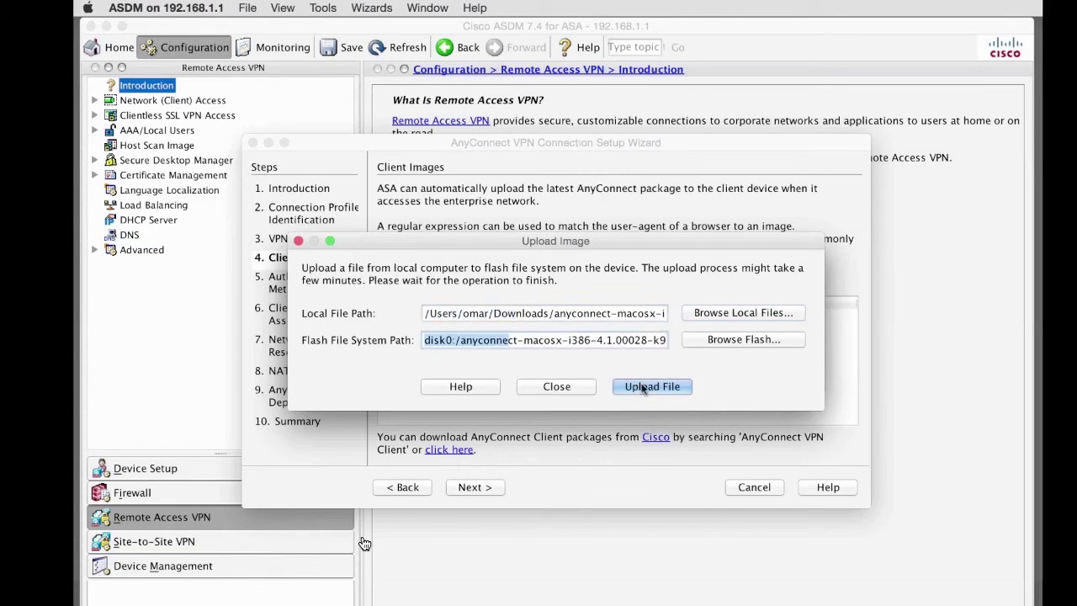
click(643, 386)
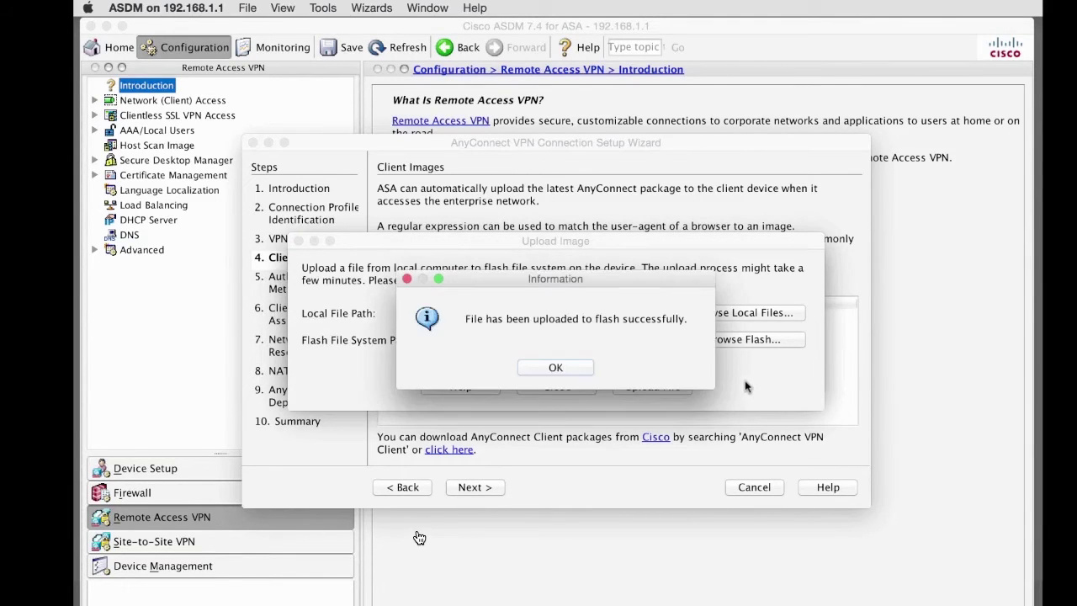
click(558, 370)
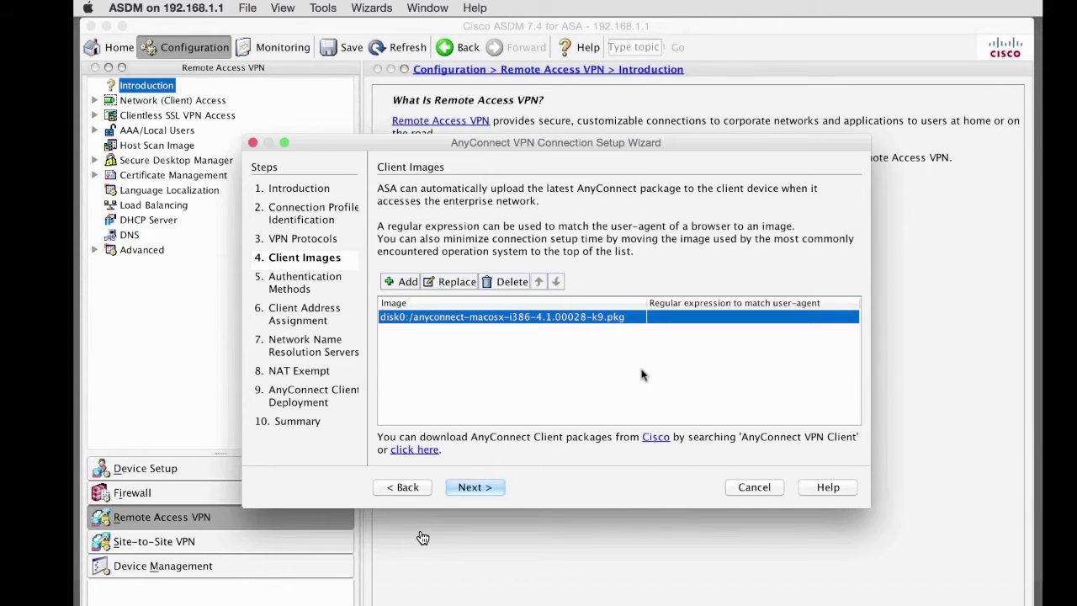
click(471, 490)
Step: Create RADIUS group myRadiusGroup with server 192.168.1.88 on management and a confirmed secret key
click(505, 232)
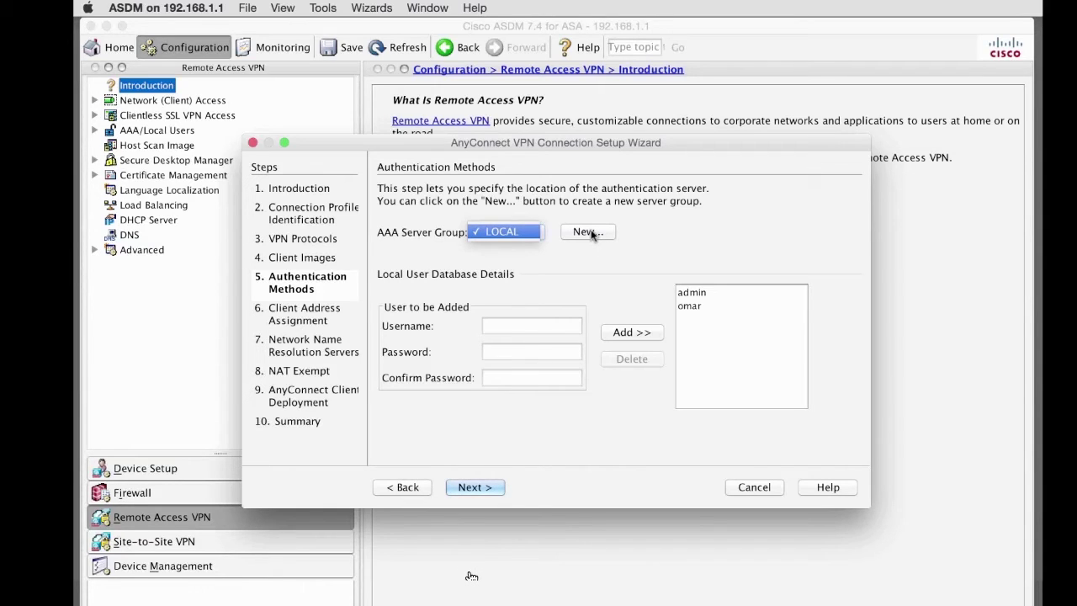
click(471, 488)
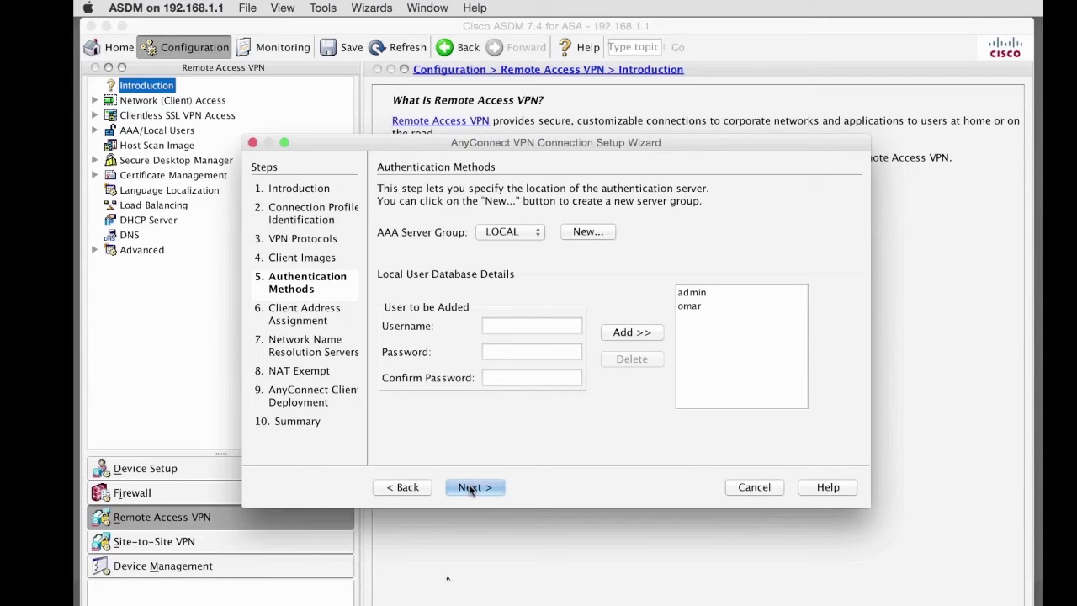
click(533, 234)
click(591, 237)
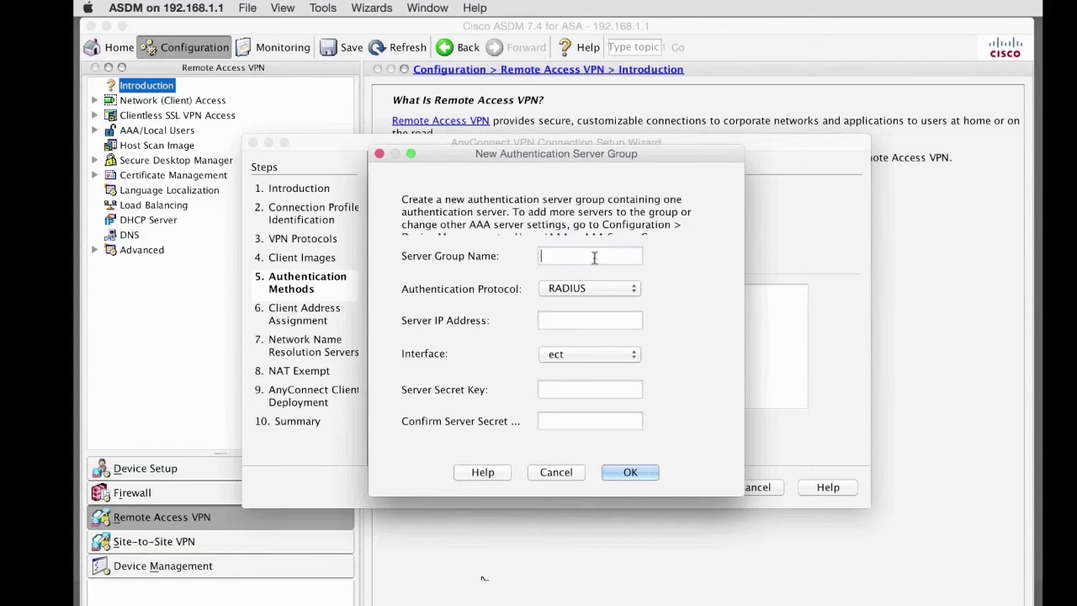
text(myRadius)
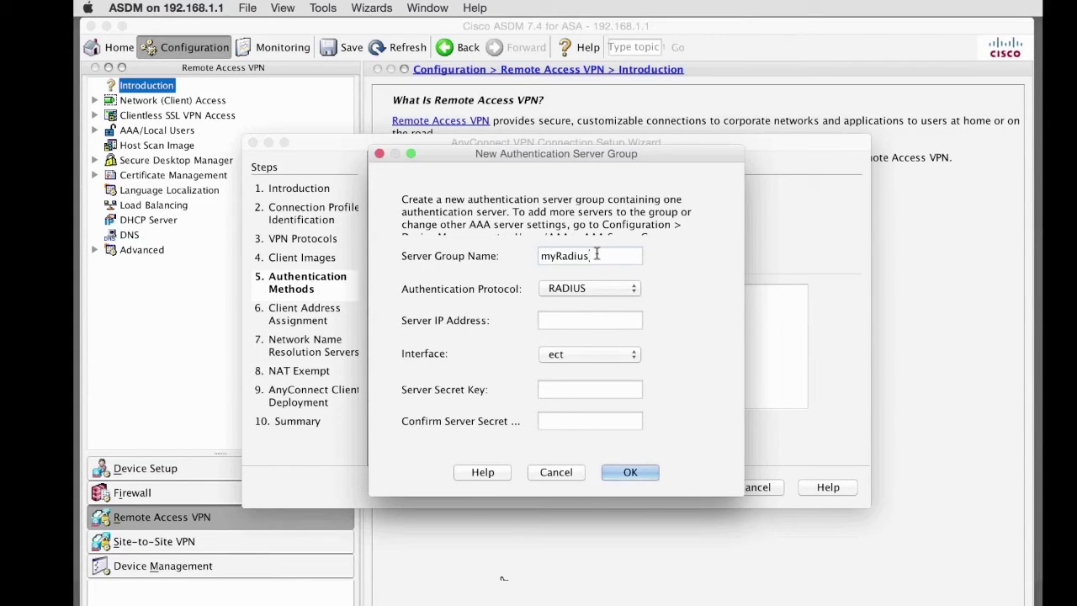
text(Group)
click(588, 319)
text(192.168)
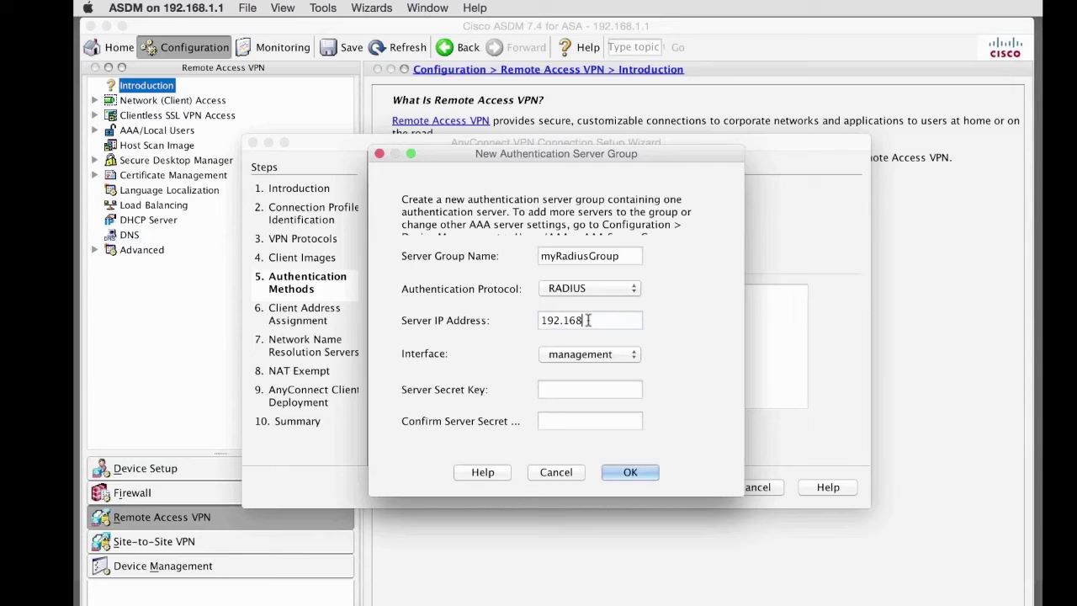
text(.1.88)
click(602, 389)
text(cisco12345)
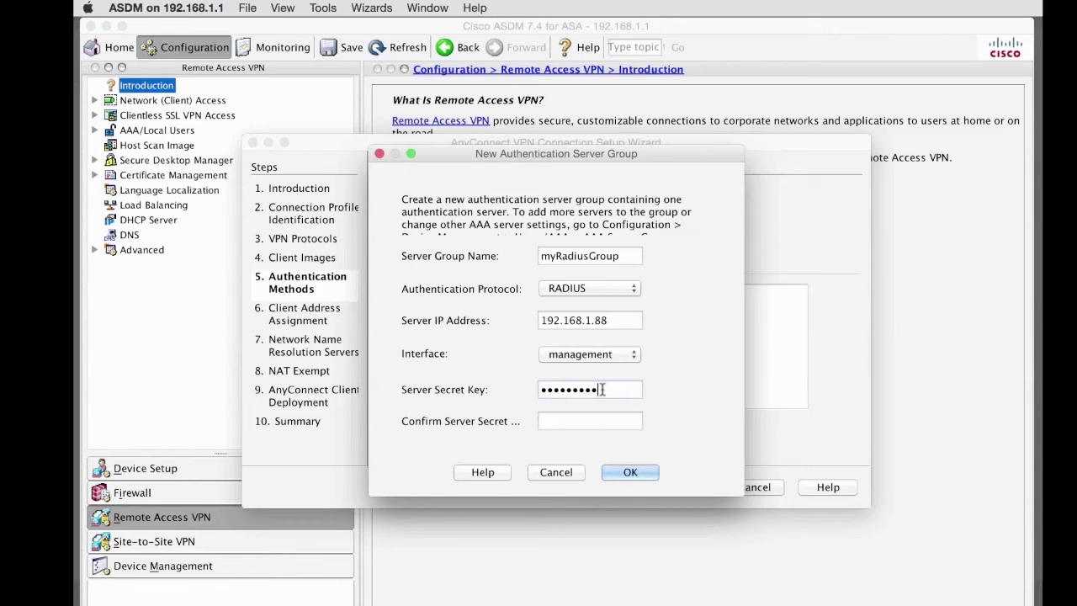
click(595, 419)
text(cisco12345)
click(634, 476)
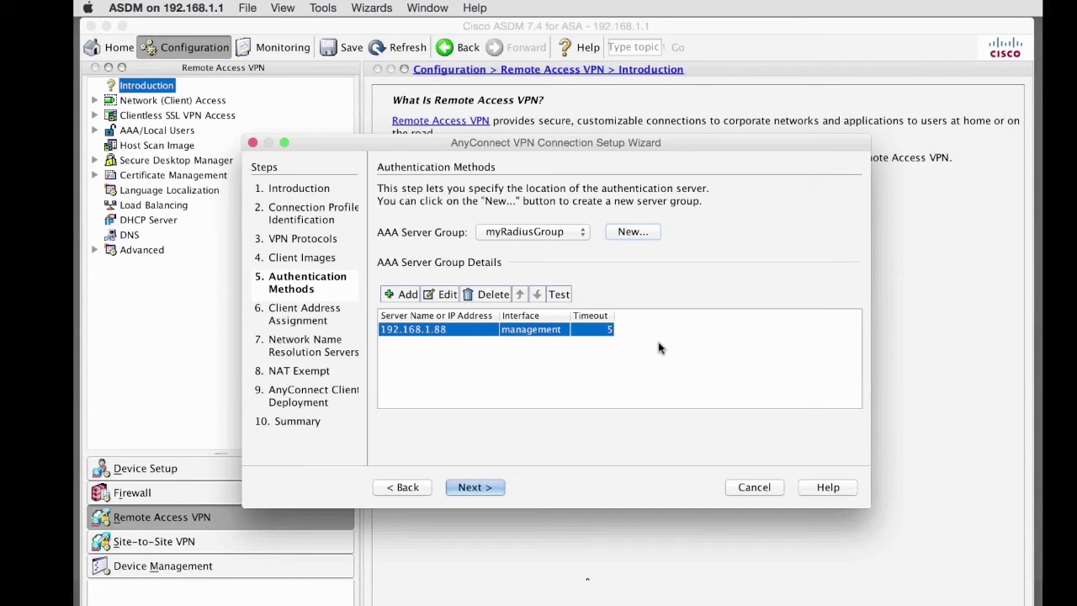
Step: On Client Address Assignment, start a new IPv4 pool named myIPv4Pool
click(477, 487)
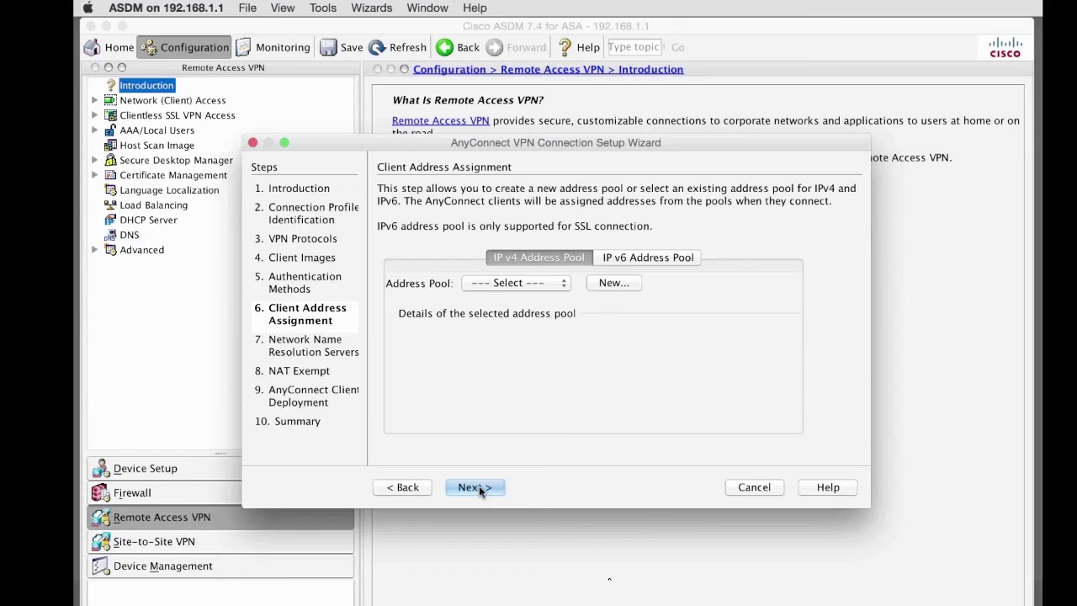
click(621, 282)
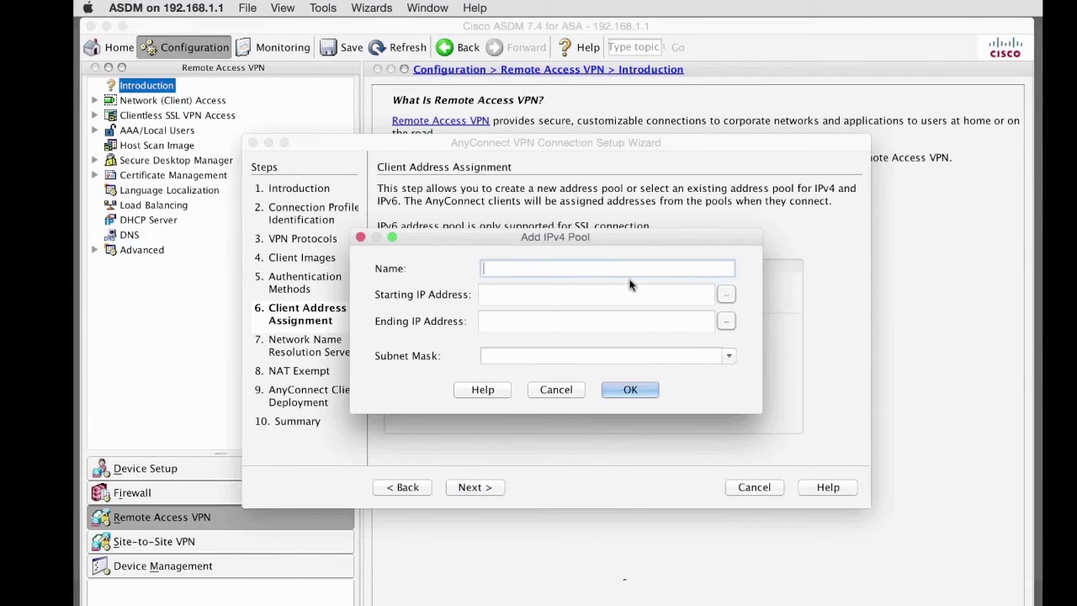
key(Escape)
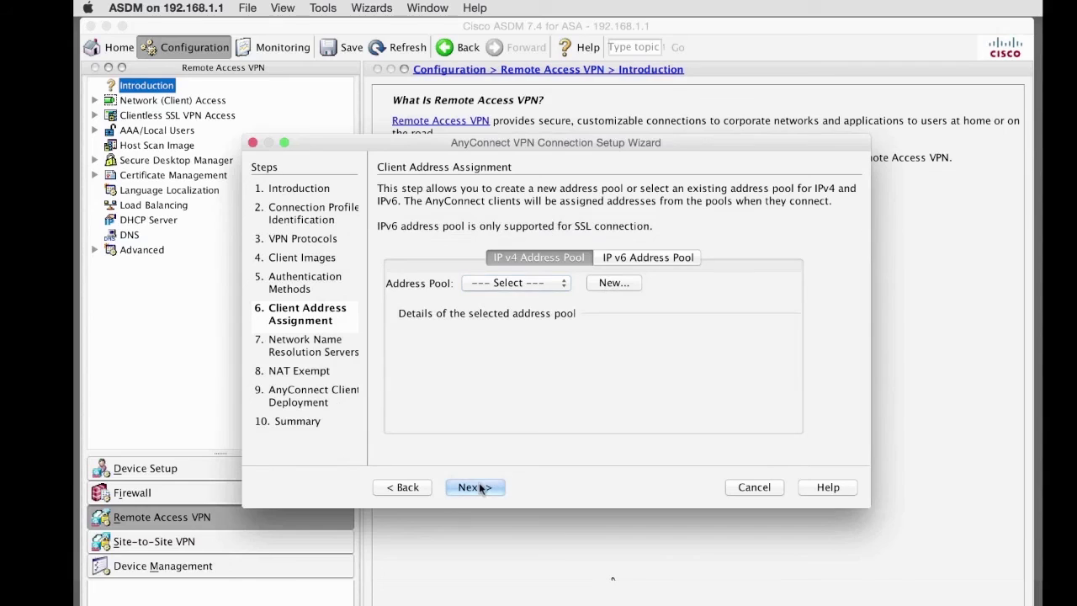
click(624, 281)
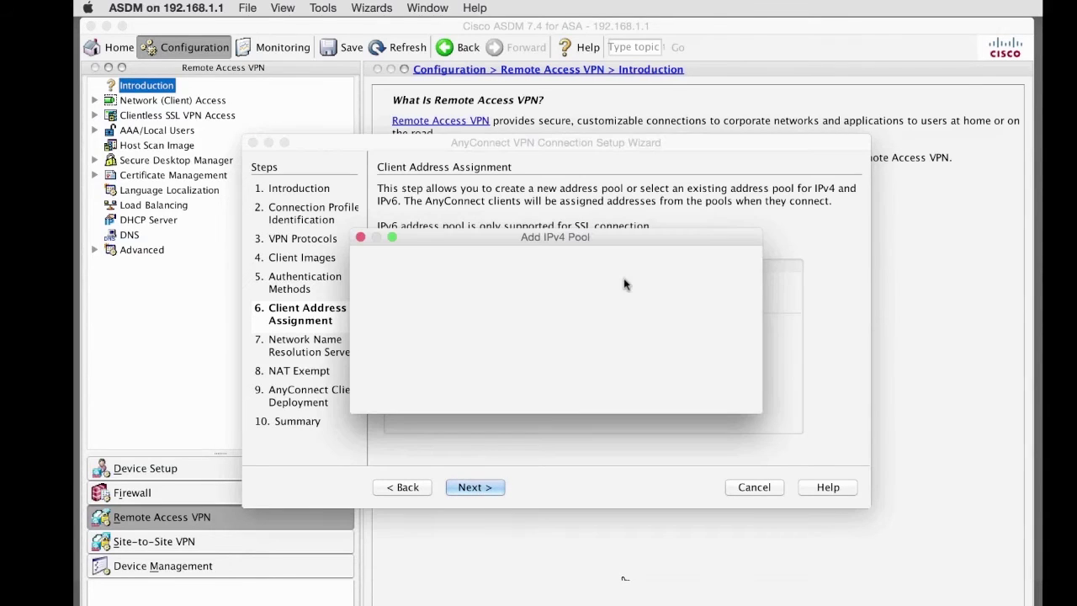
text(myIPv4Pool)
Step: Give myIPv4Pool the range 10.10.10.1–10.10.10.254 with mask 255.255.255.0 and continue
click(644, 296)
text(10.10.10.1)
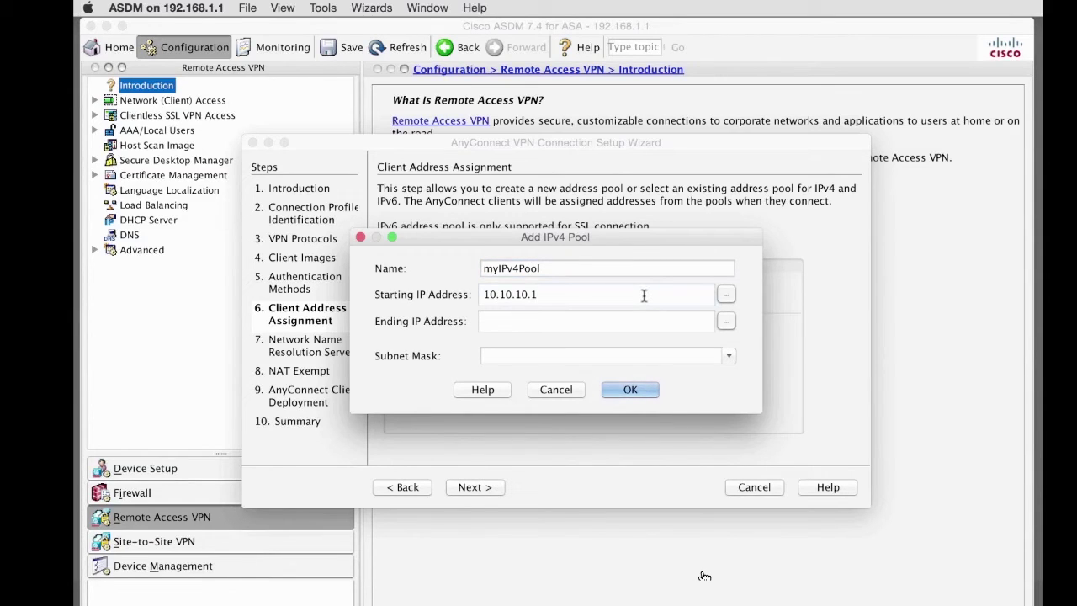
click(629, 320)
text(10.10.10.254)
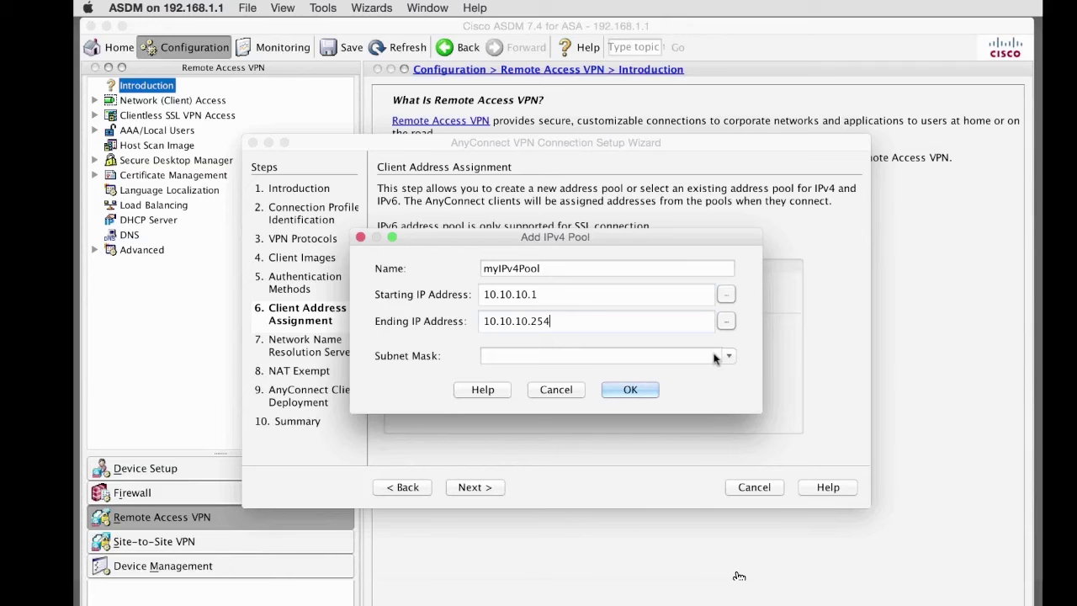
click(728, 356)
click(661, 386)
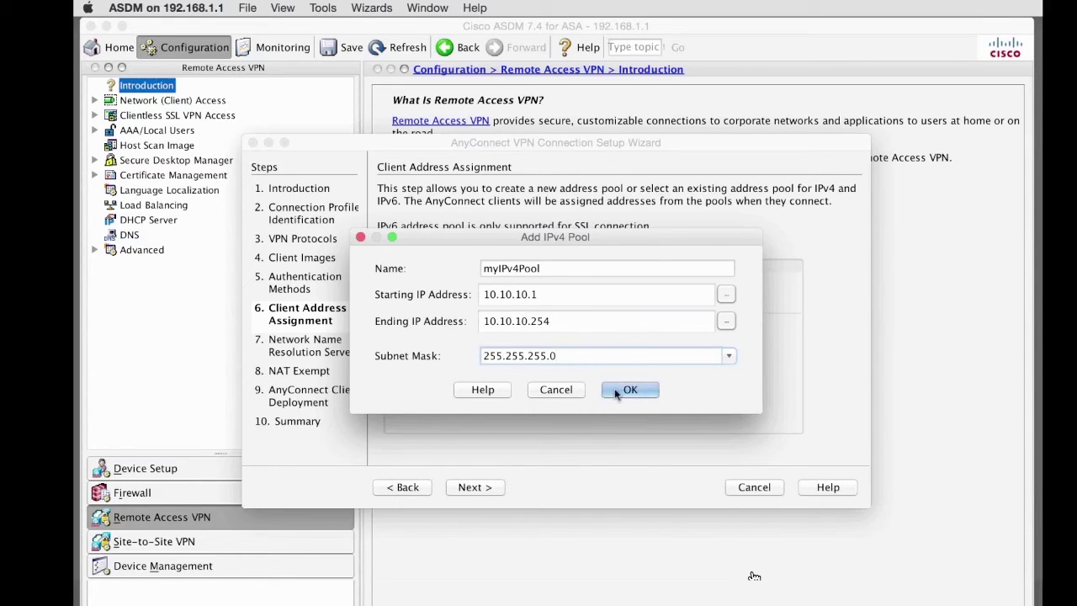
click(633, 388)
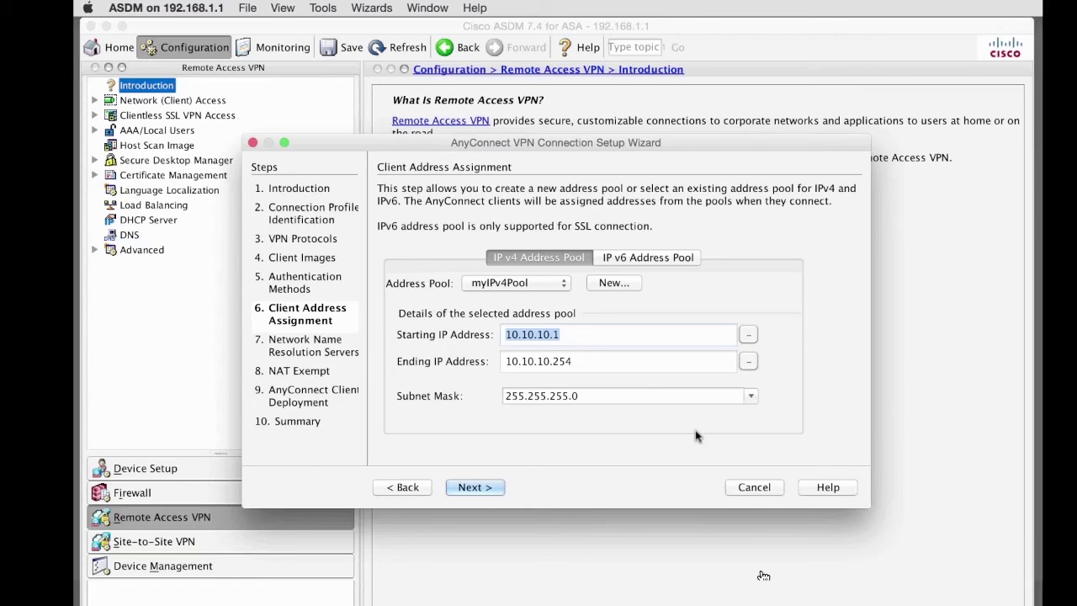
click(466, 488)
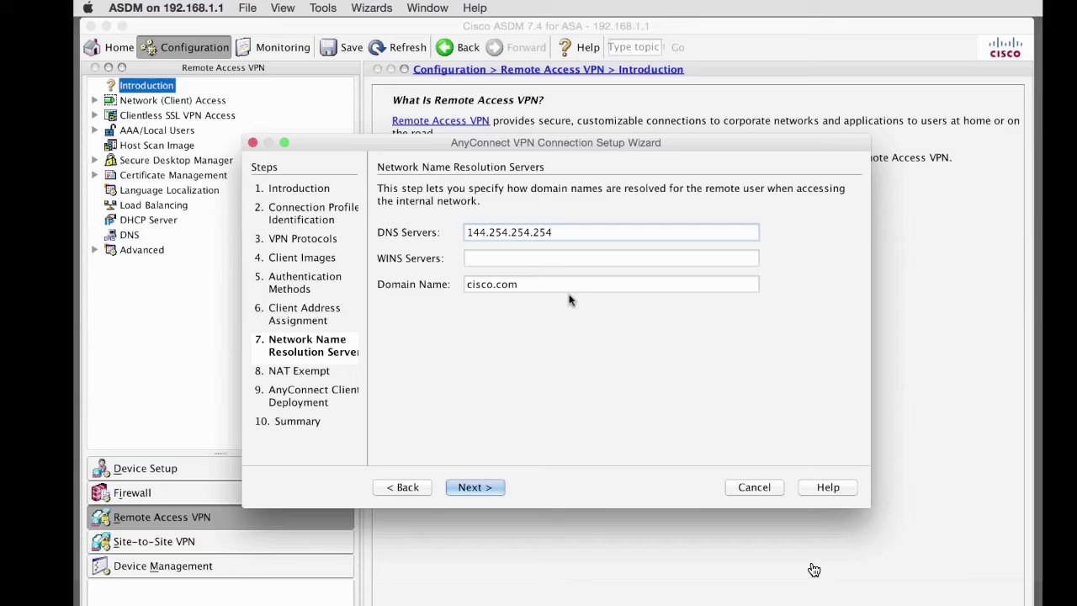
Step: Accept DNS server 144.254.254.254 and domain cisco.com, moving on to NAT Exempt
click(488, 488)
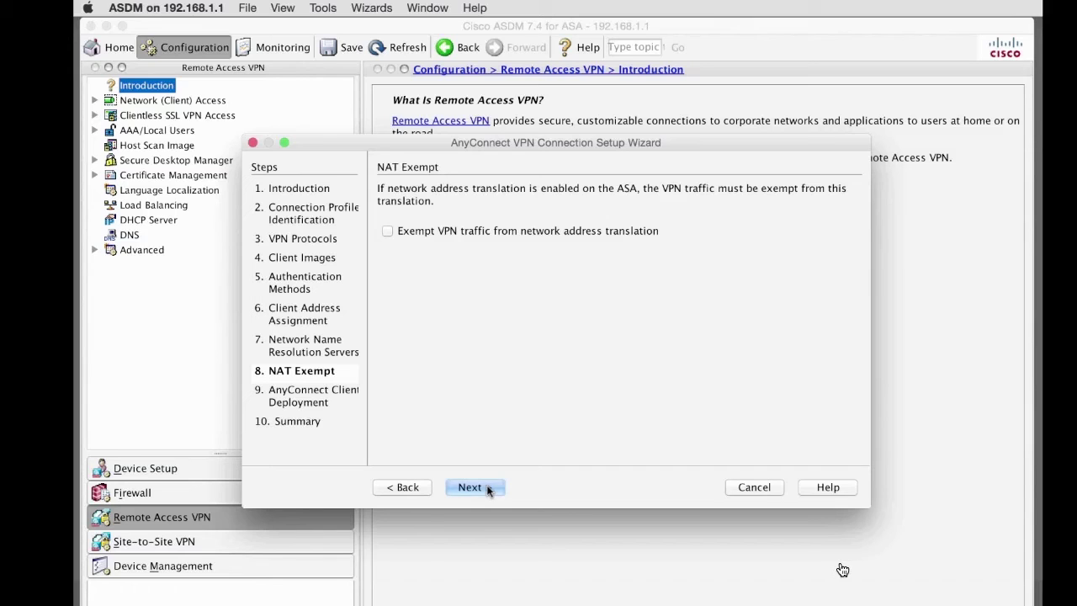
Step: Exempt VPN traffic from NAT on the inside interface and advance to the Summary
click(507, 234)
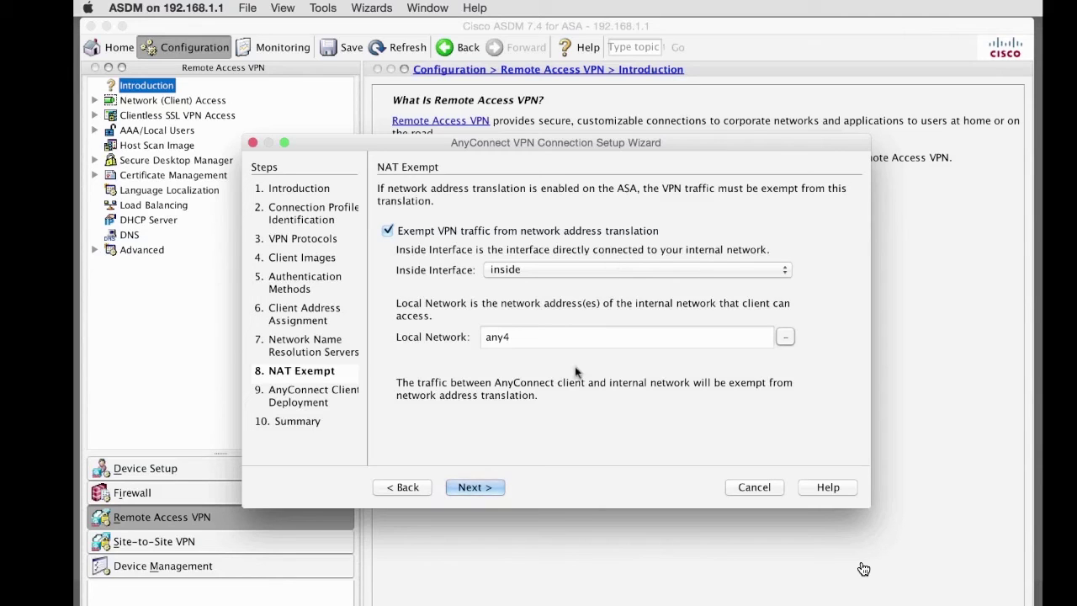
click(493, 487)
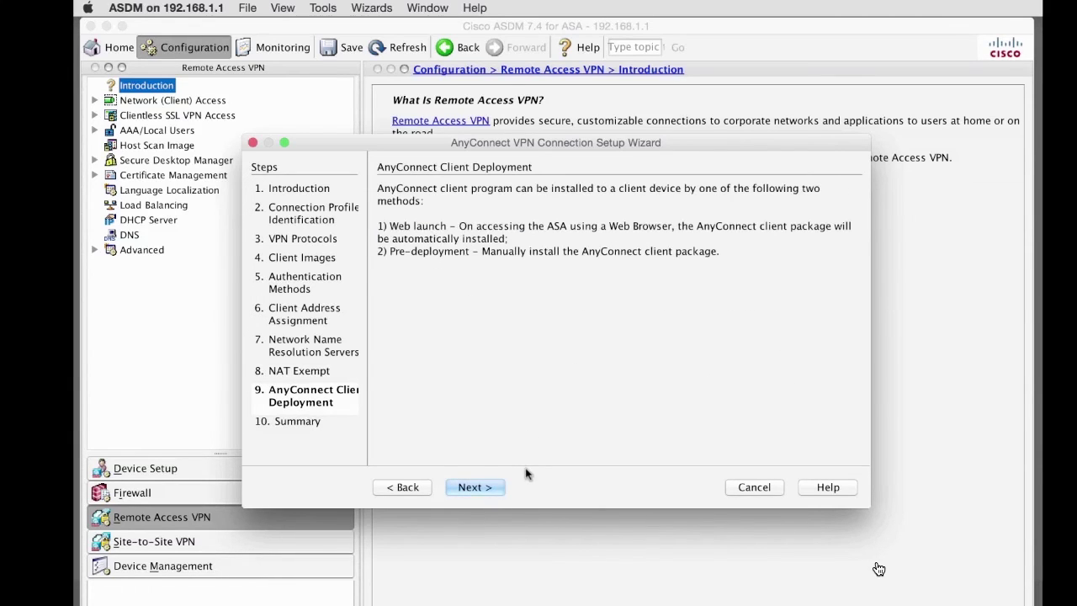
click(486, 490)
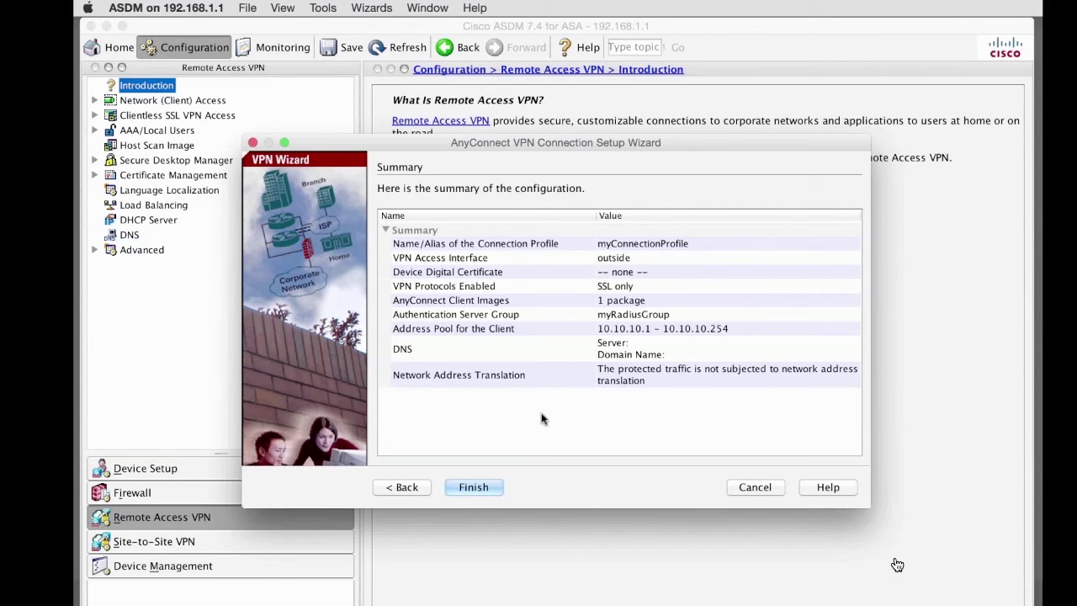
Step: Finish the wizard to create the myConnectionProfile connection profile
click(471, 487)
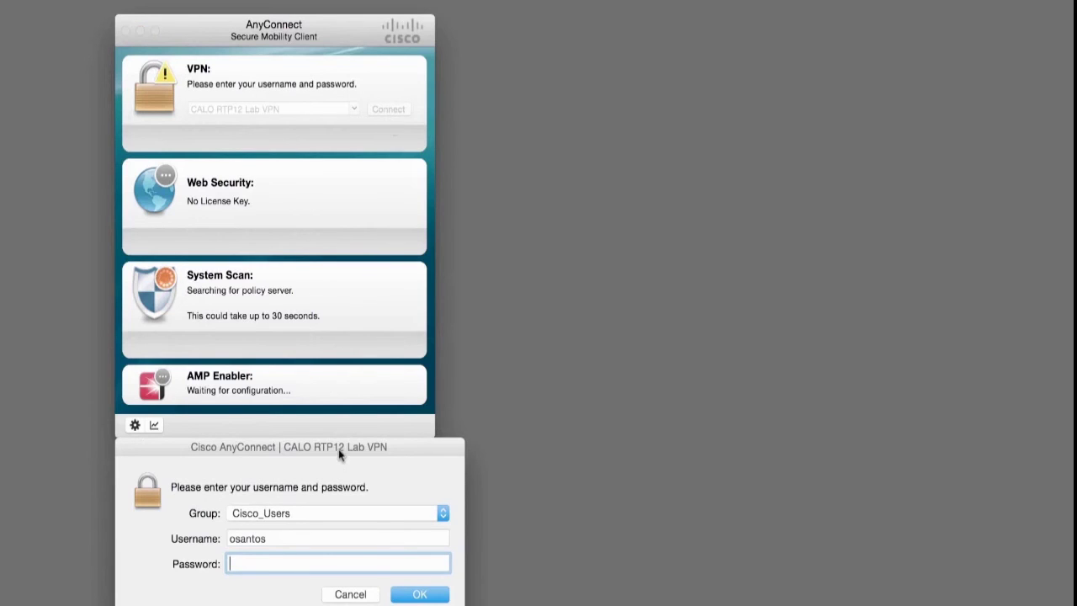
Step: Enter the account password to connect to CALO RTP12 Lab VPN and show connection statistics
text(••••••••••)
key(Return)
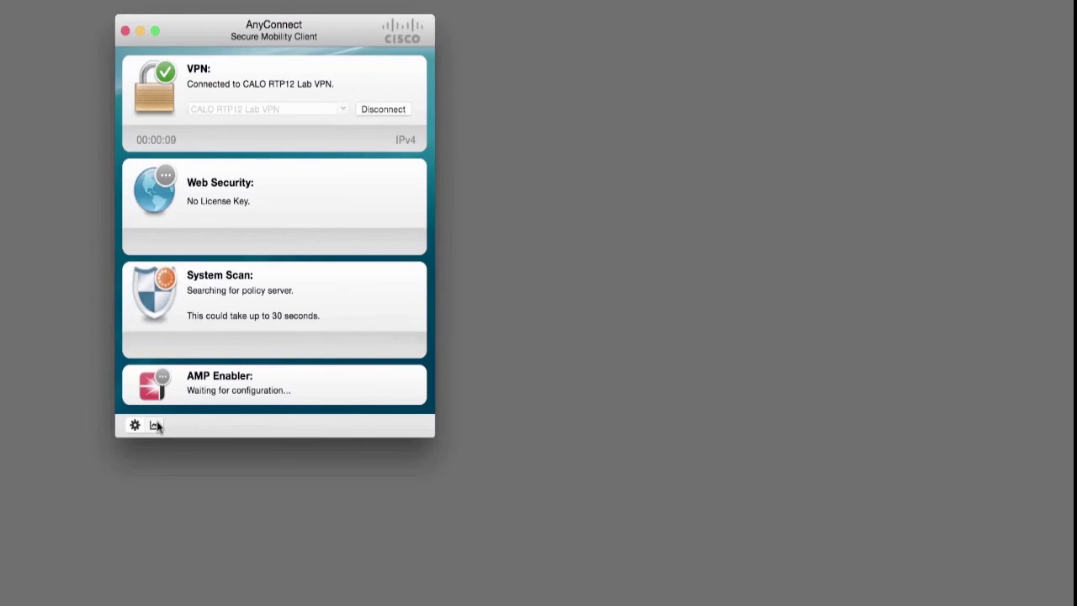
click(155, 425)
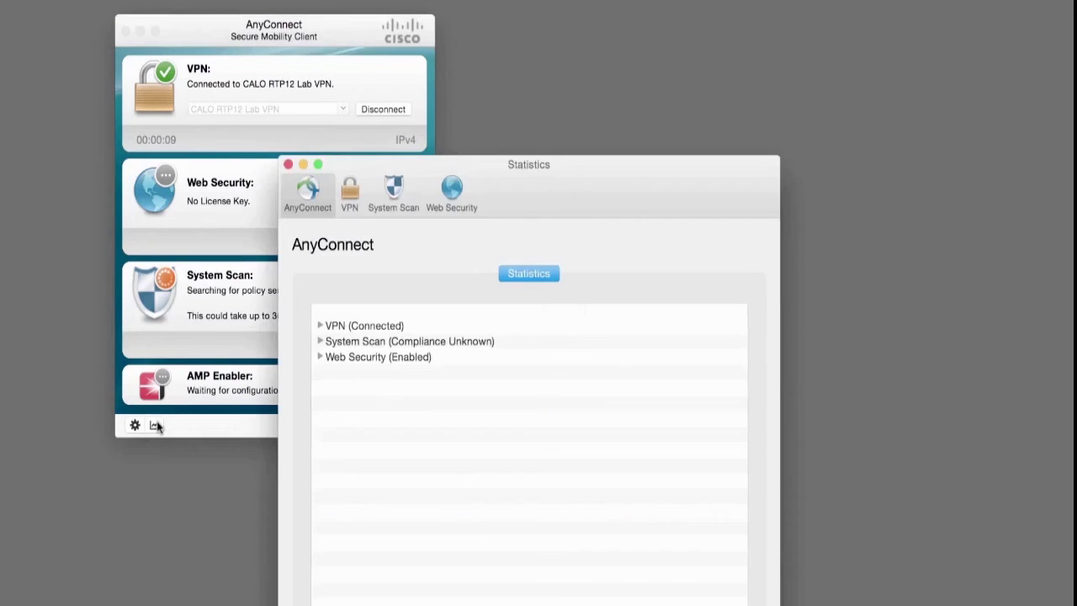
Step: Expand the VPN, System Scan and Web Security details, then show the detailed VPN statistics page
click(319, 326)
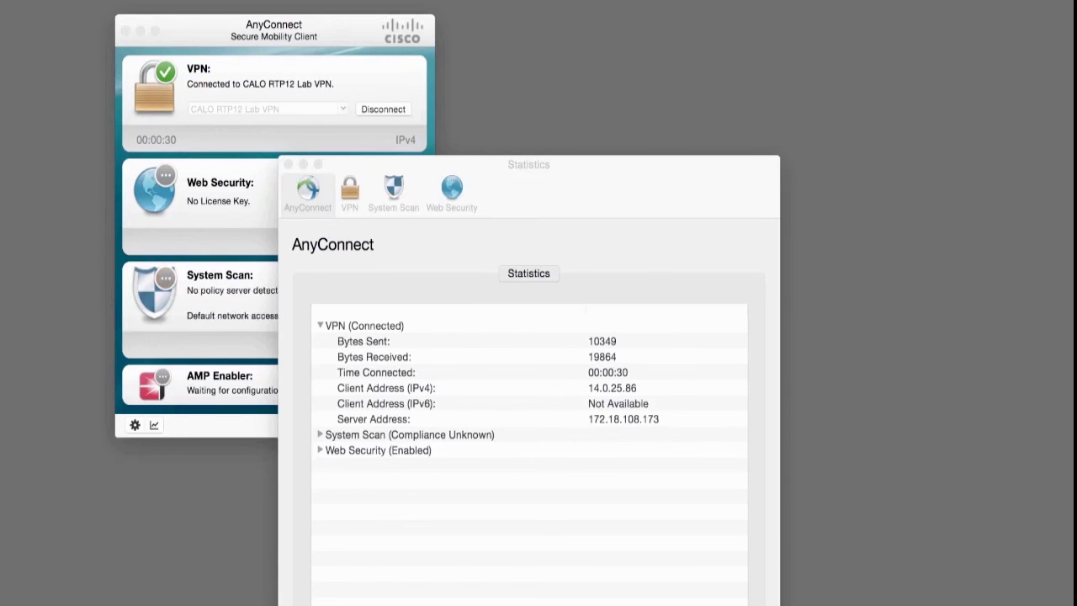
click(320, 435)
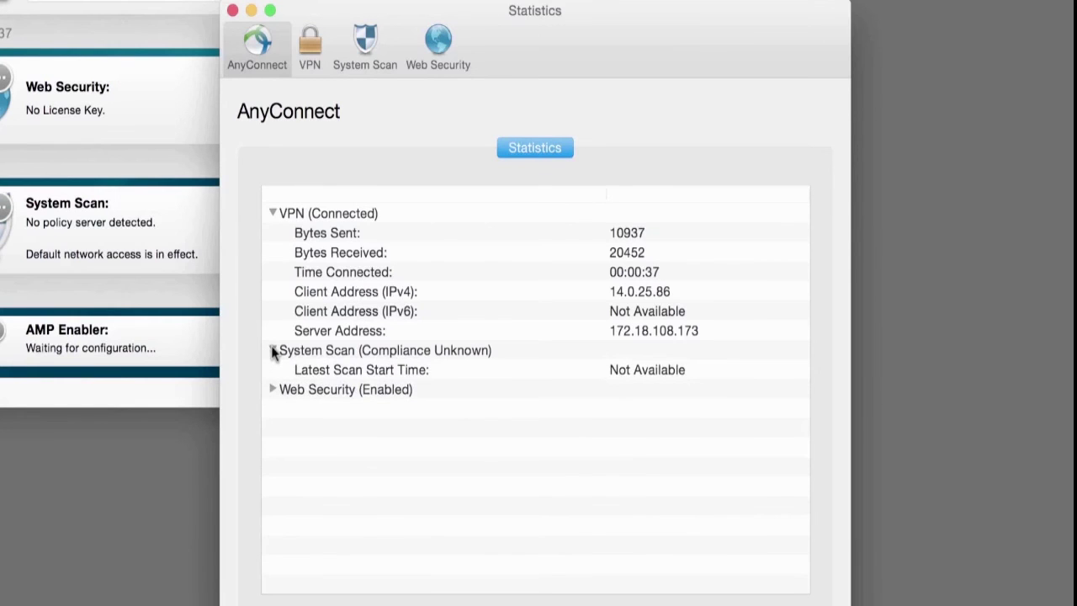
click(273, 351)
click(272, 370)
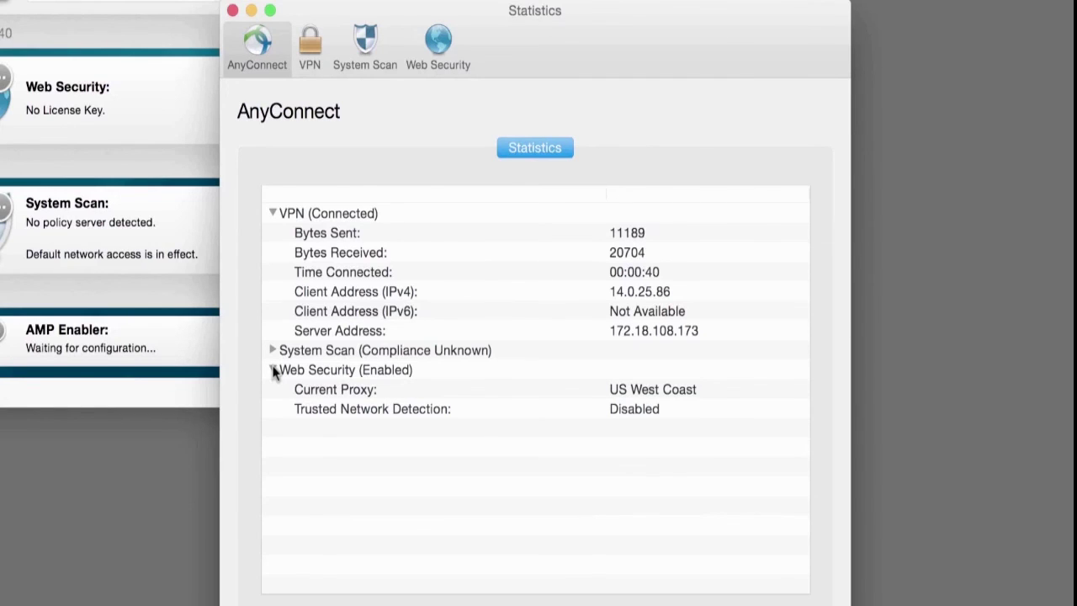
click(310, 46)
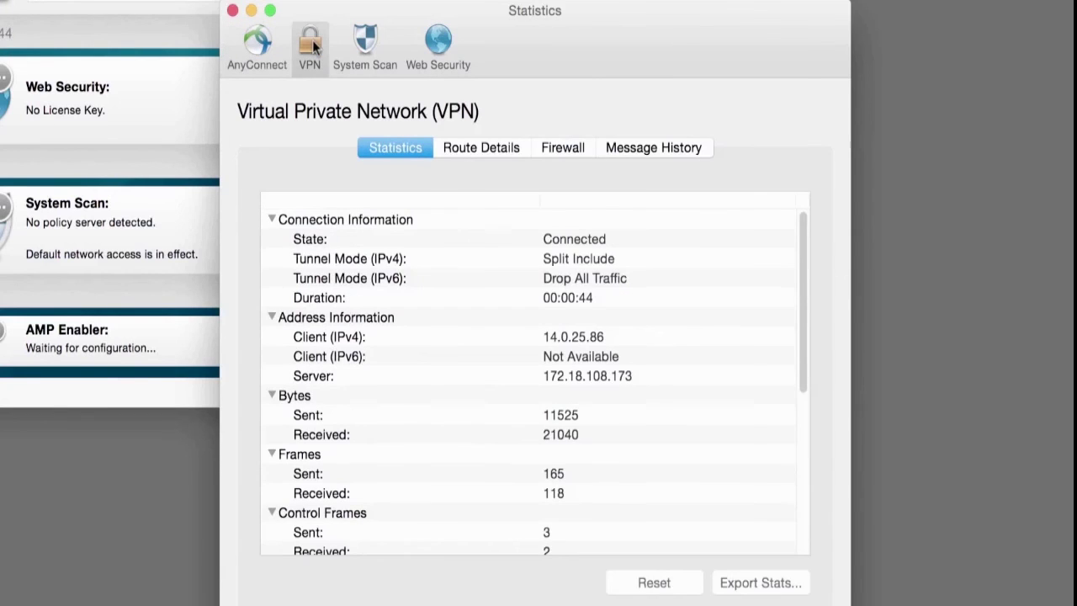
drag(800, 340, 801, 474)
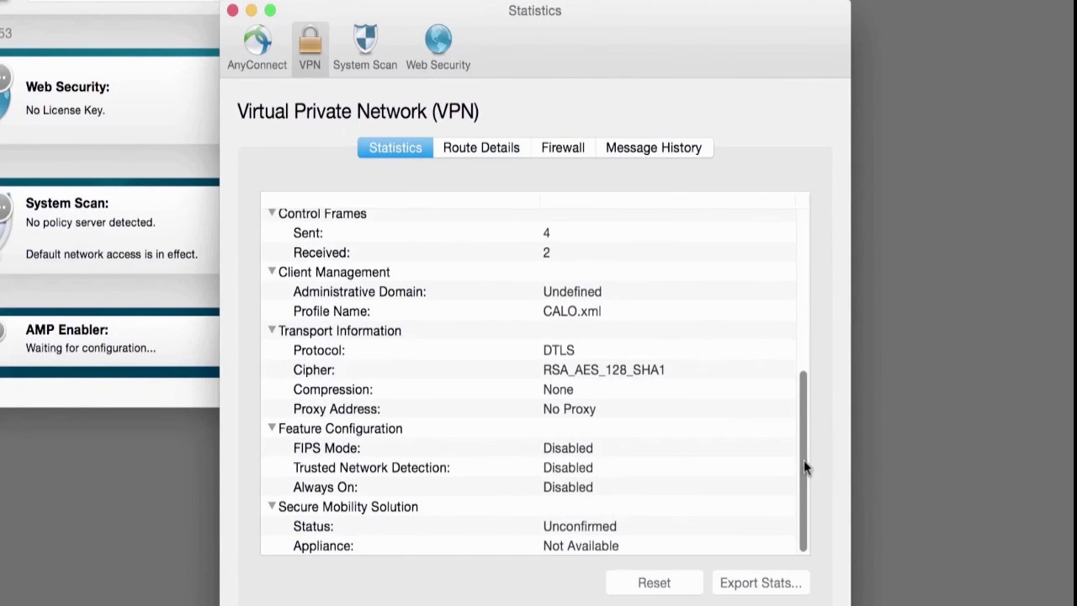
click(495, 145)
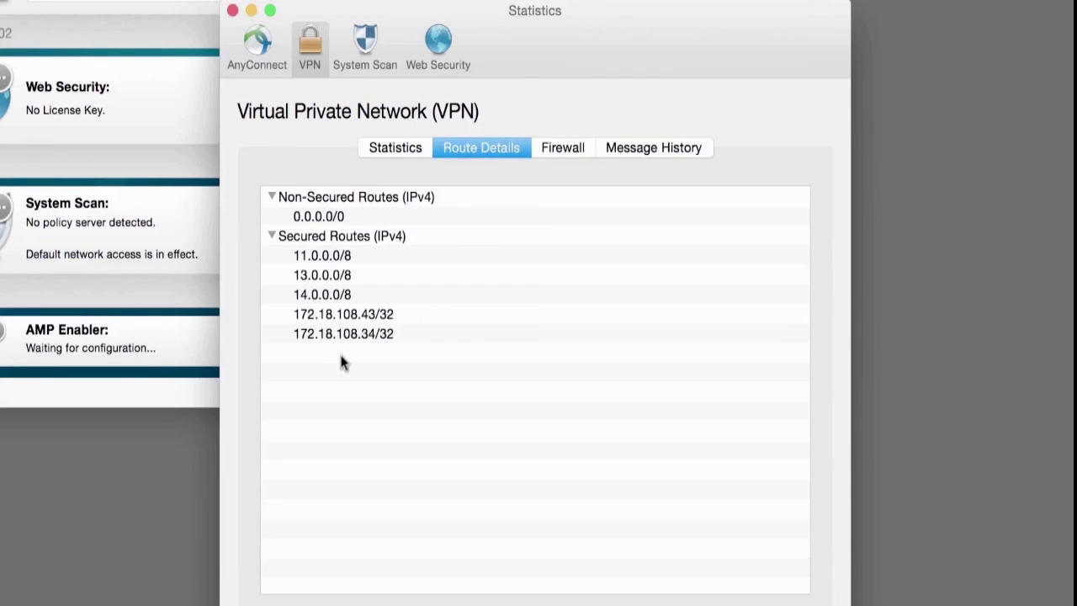
click(565, 148)
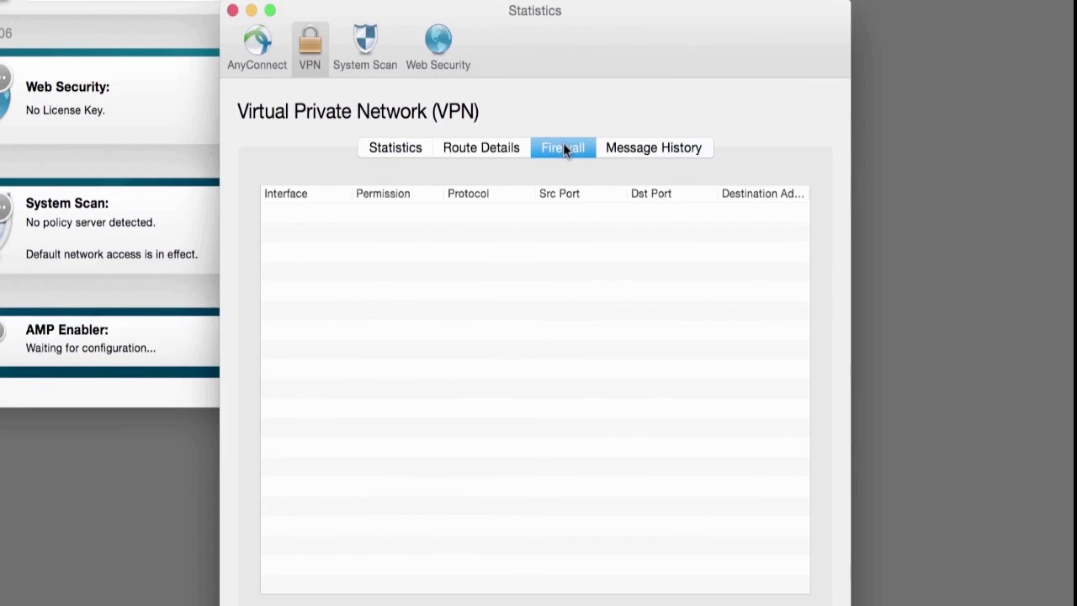
click(645, 148)
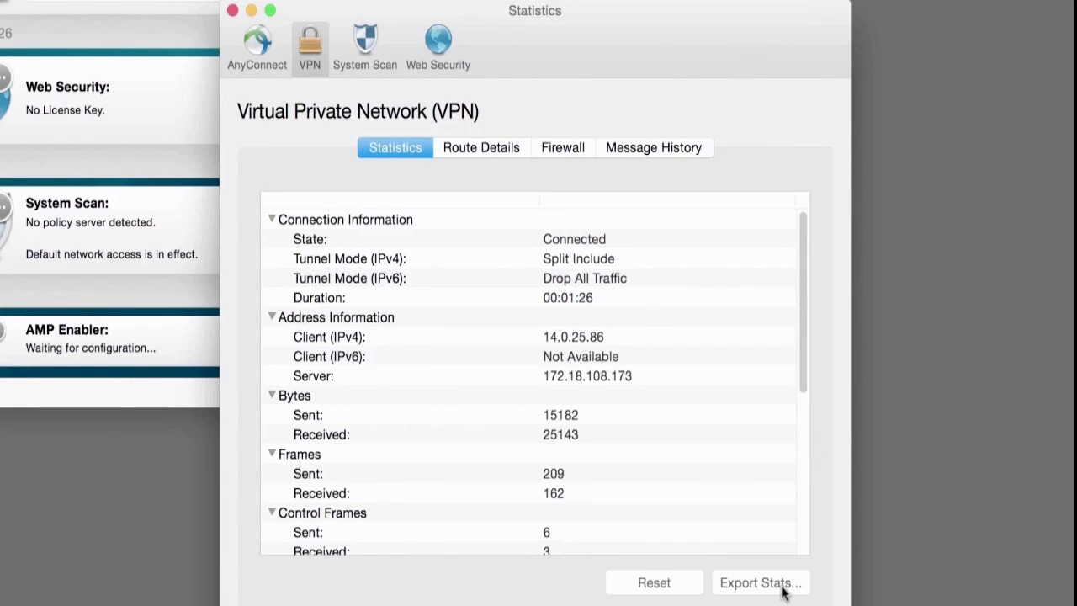
Step: Export the VPN statistics to CiscoAnyConnectStats.txt in the Documents folder
click(782, 593)
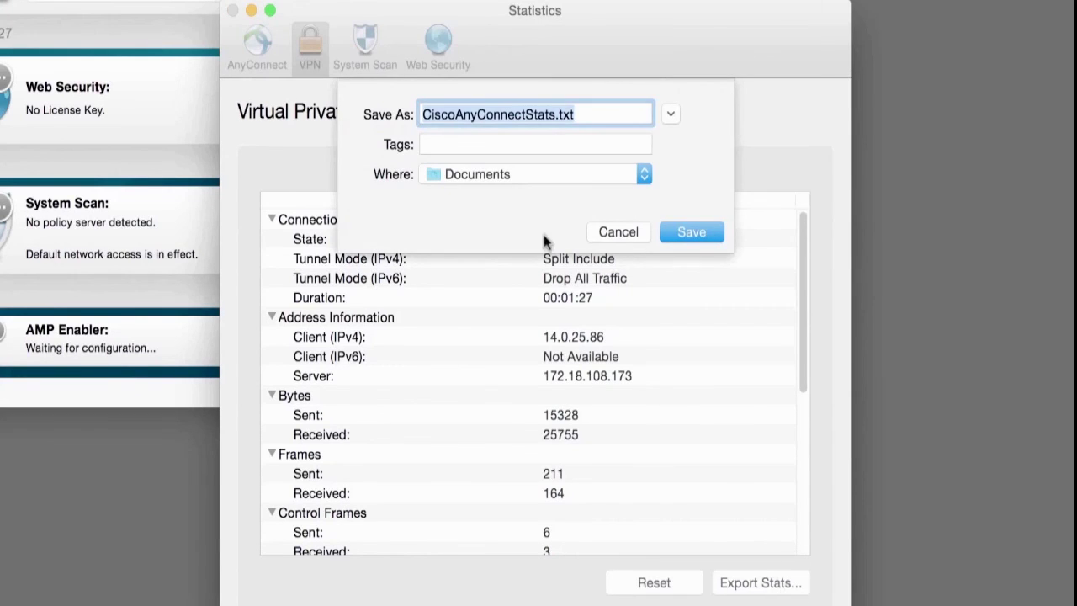
click(689, 237)
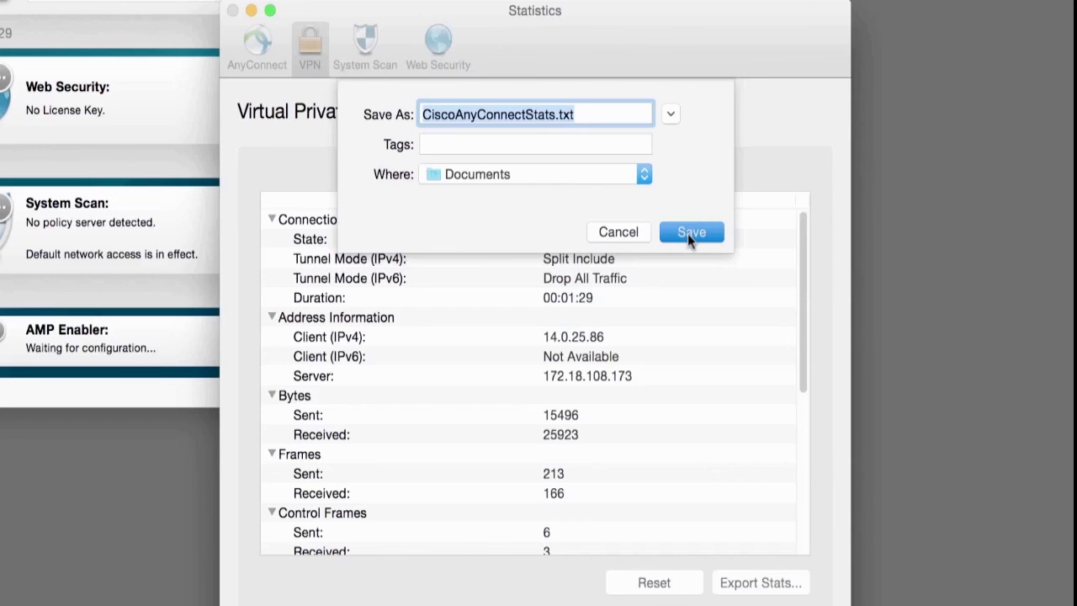
click(690, 232)
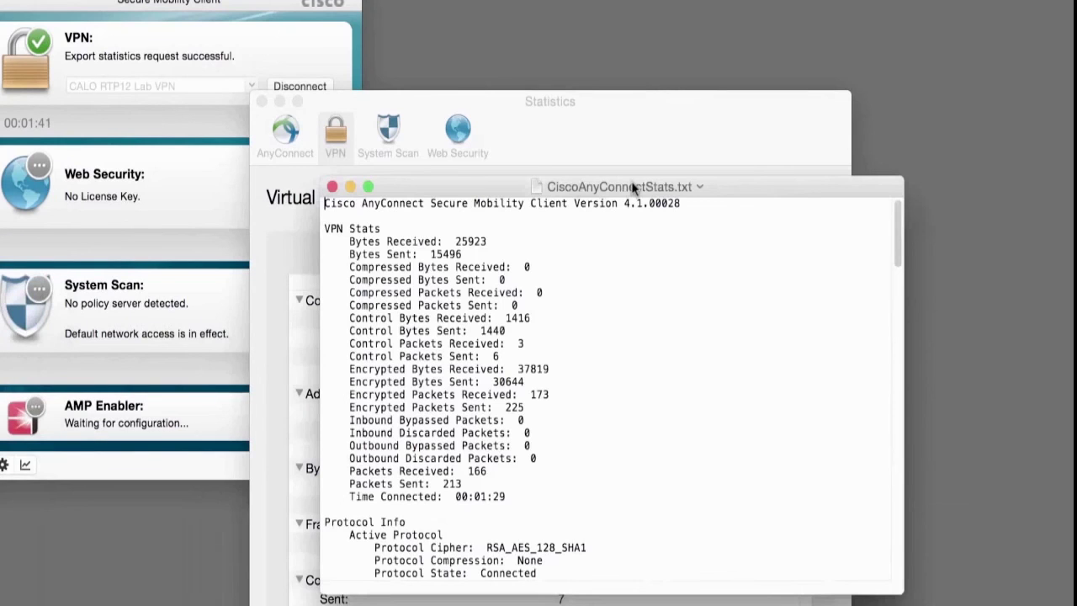
Step: Move and enlarge the CiscoAnyConnectStats.txt window, then scroll down through the exported statistics
drag(633, 187, 351, 3)
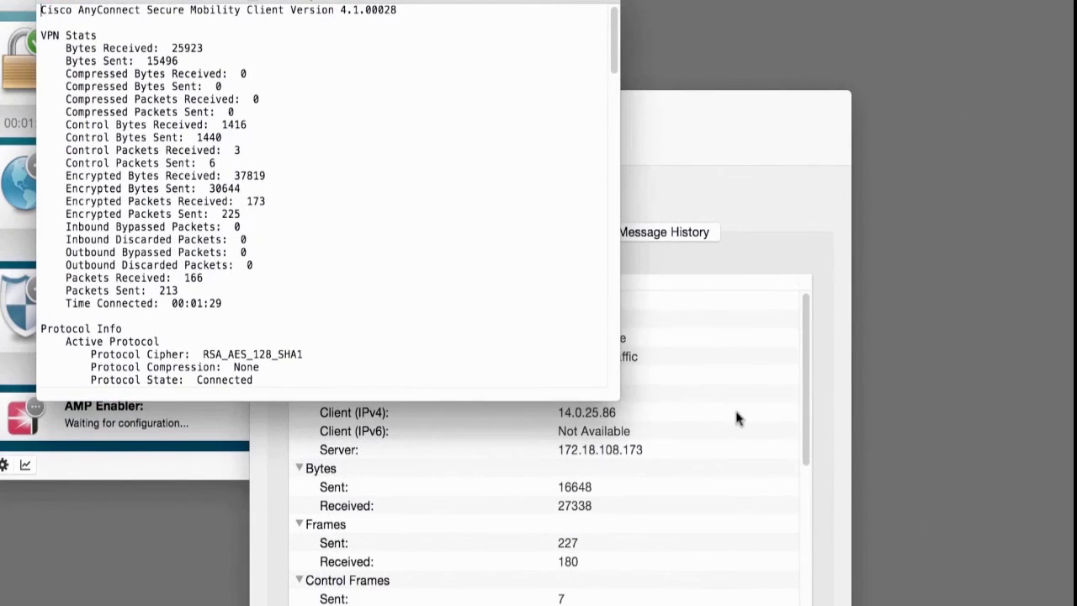
drag(619, 400, 892, 605)
scroll(673, 328, down, 3)
scroll(673, 328, down, 7)
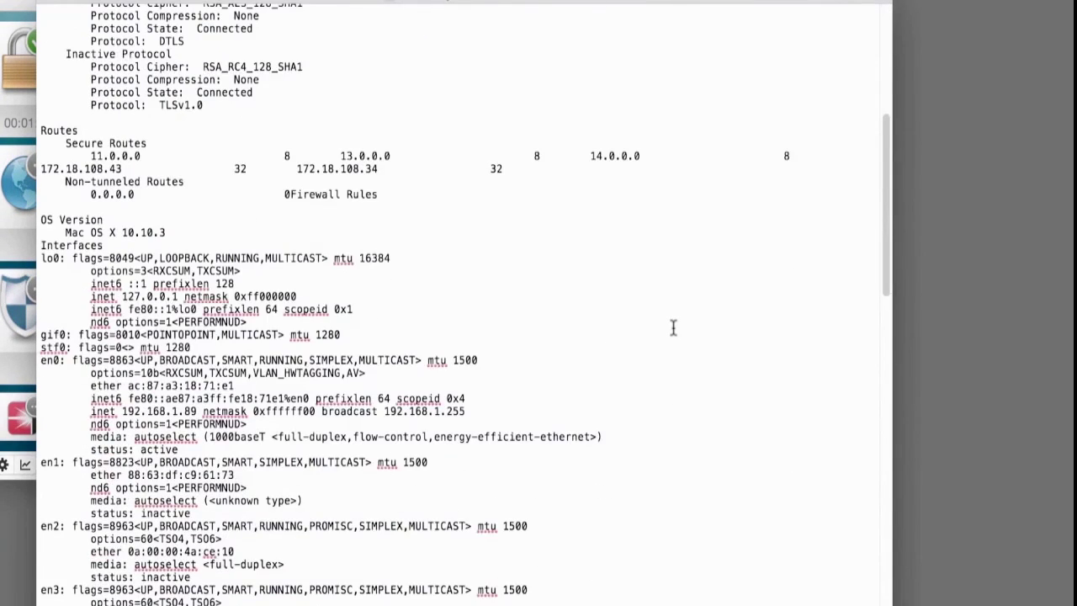
scroll(673, 328, down, 4)
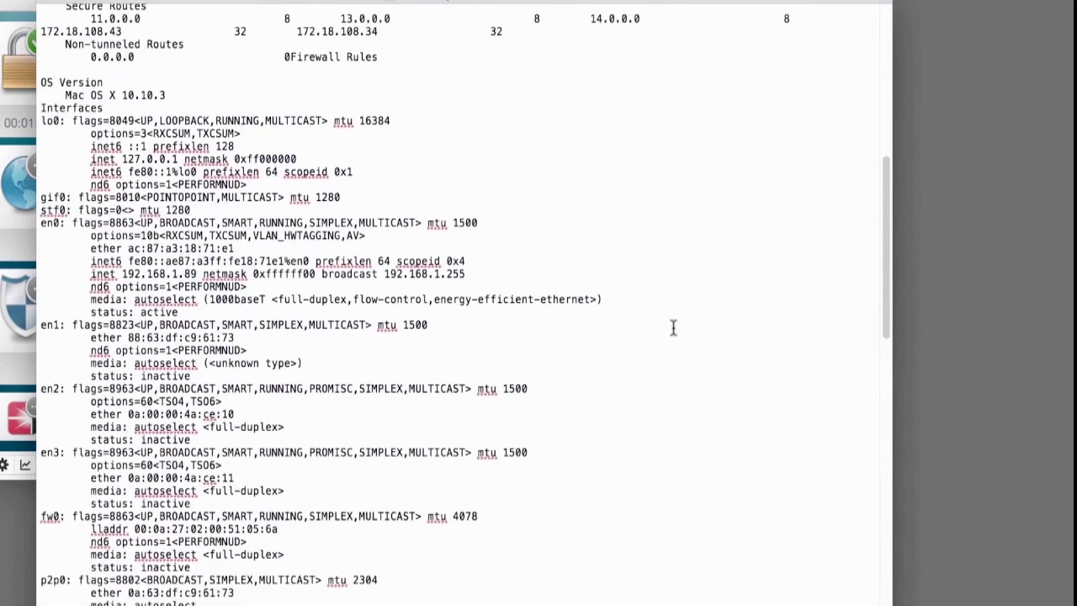
scroll(673, 328, down, 20)
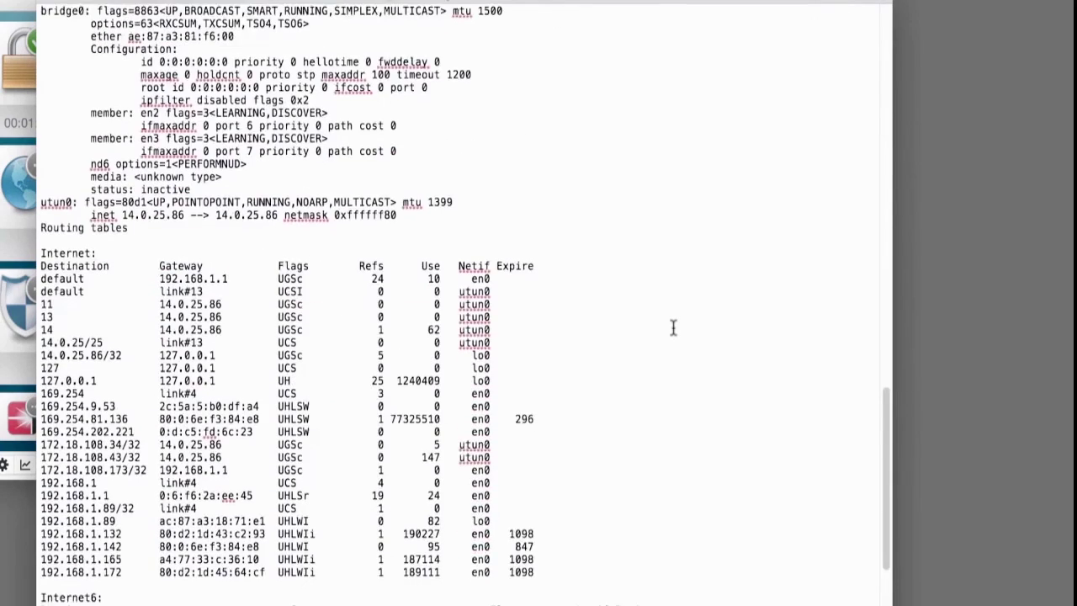